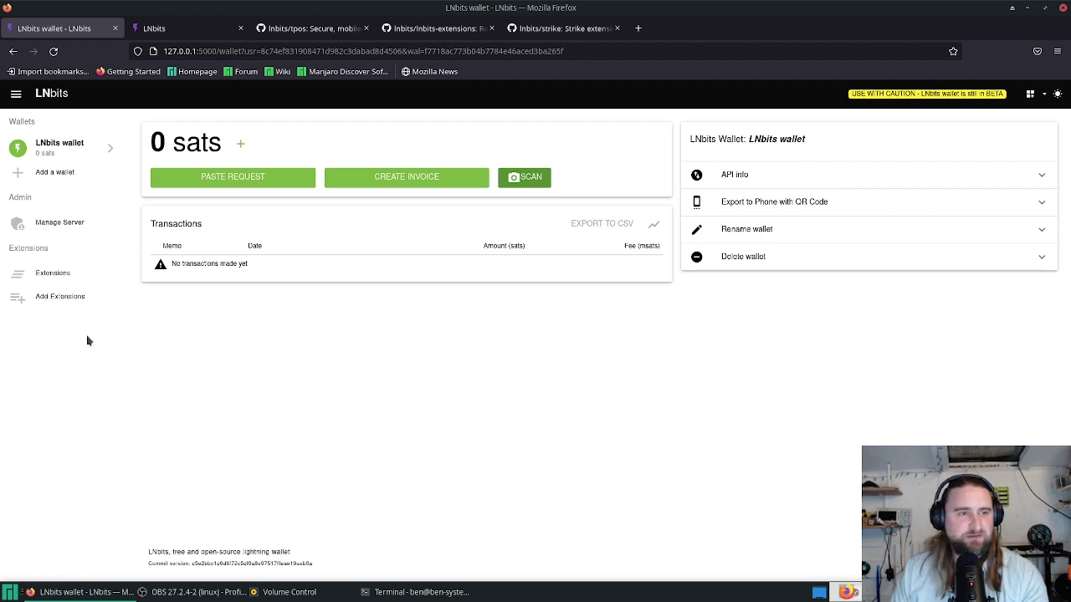
# - Browse the full catalogue of available extensions and install version 0.1.2 of Gerty from the lnbits-extensions repository
pyautogui.click(72, 277)
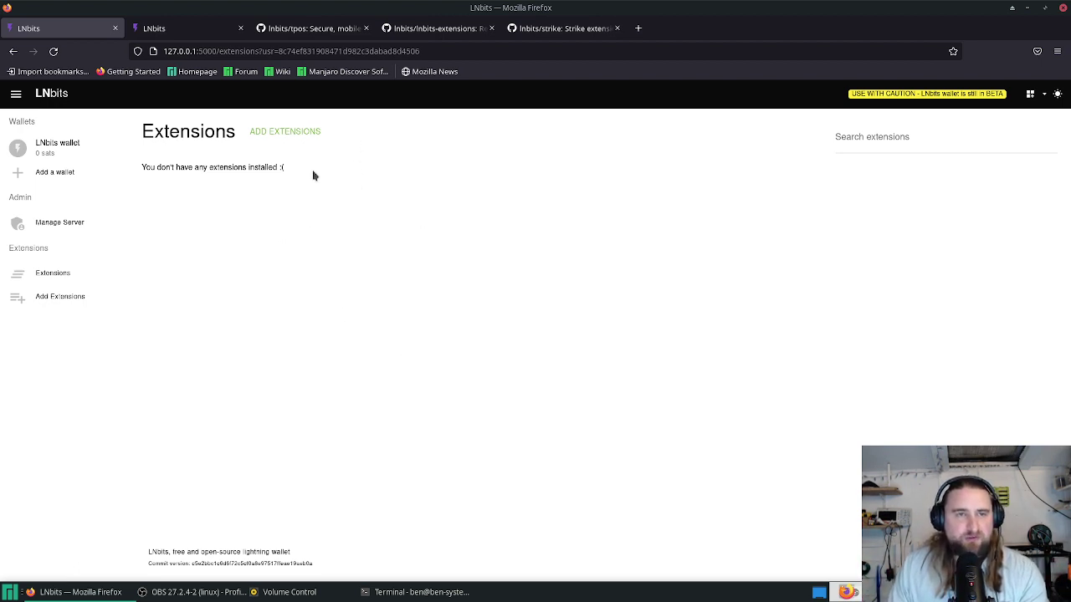
pyautogui.click(307, 141)
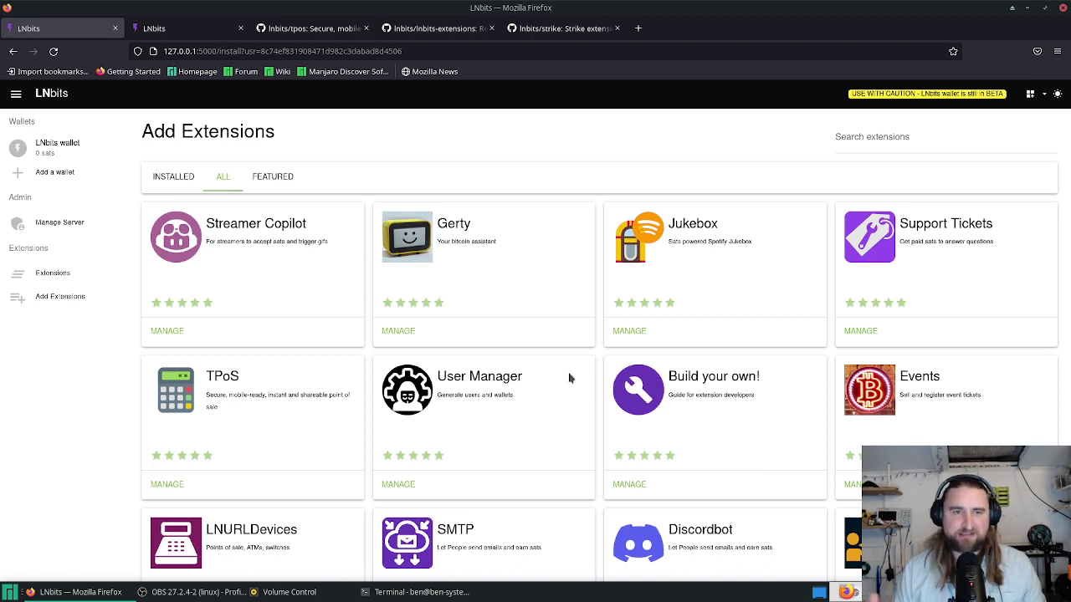
pyautogui.scroll(-5, 564, 272)
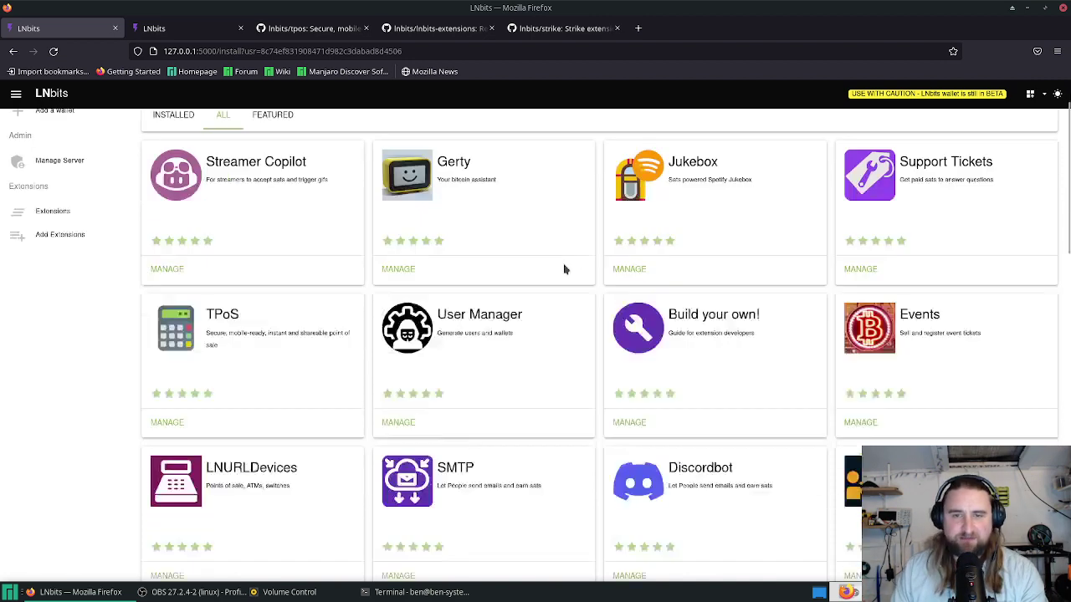
pyautogui.scroll(-4, 564, 272)
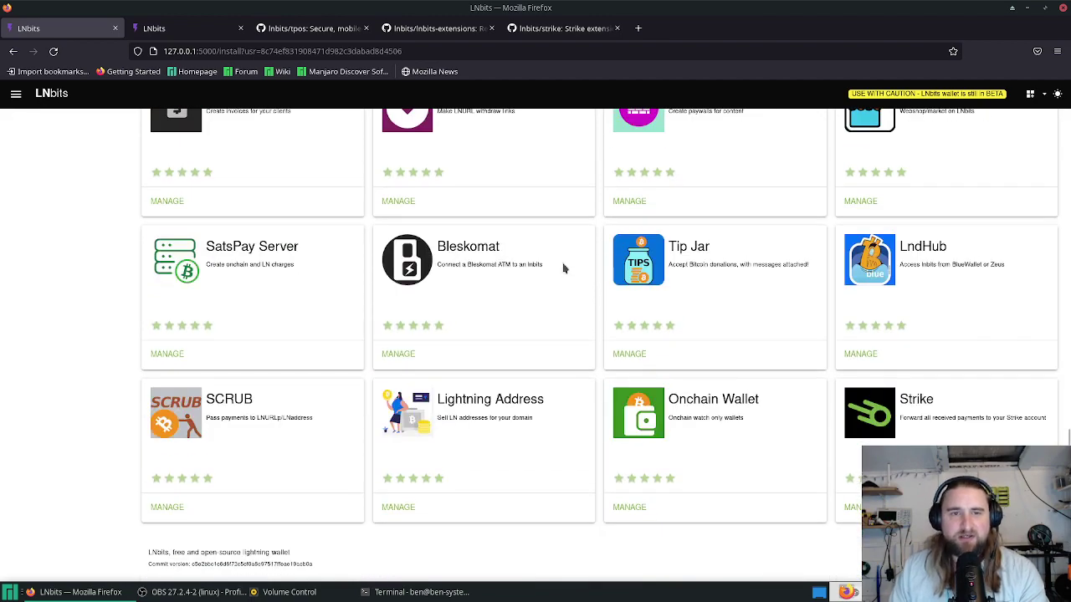
pyautogui.scroll(10, 565, 267)
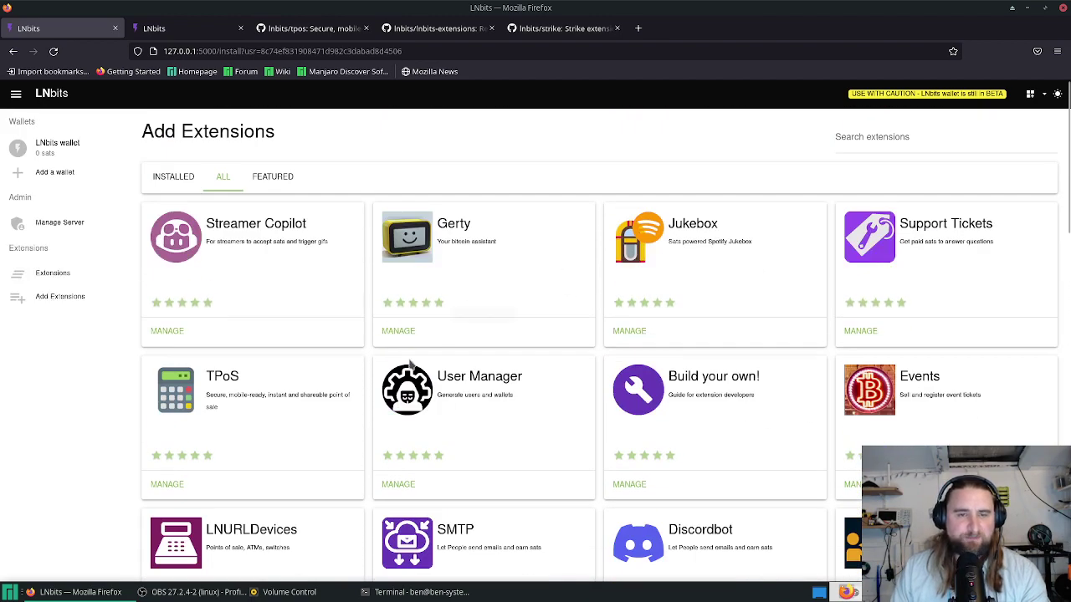
pyautogui.click(398, 333)
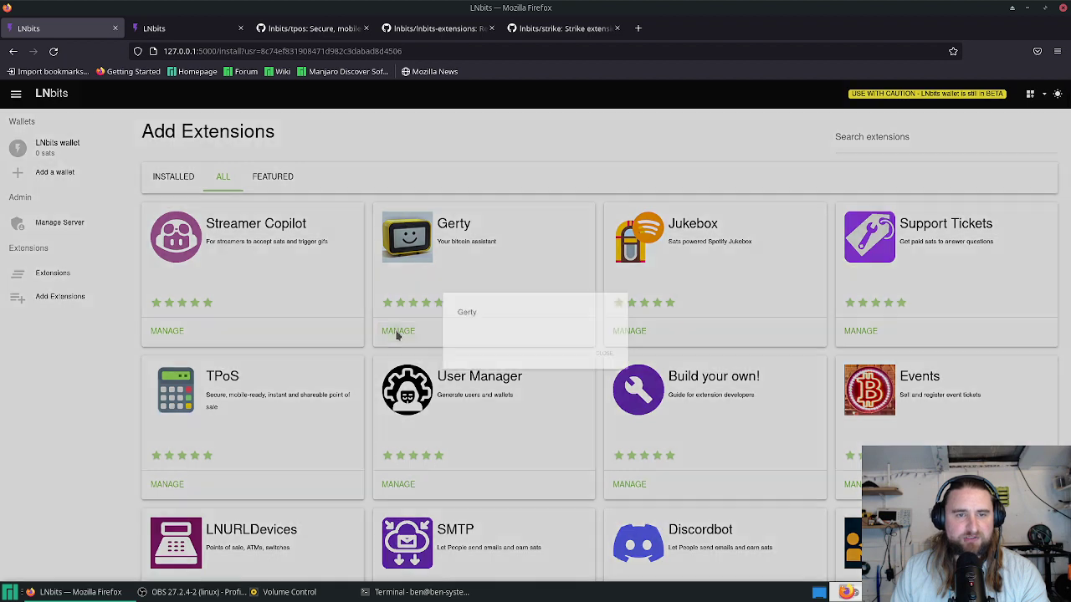
pyautogui.click(457, 333)
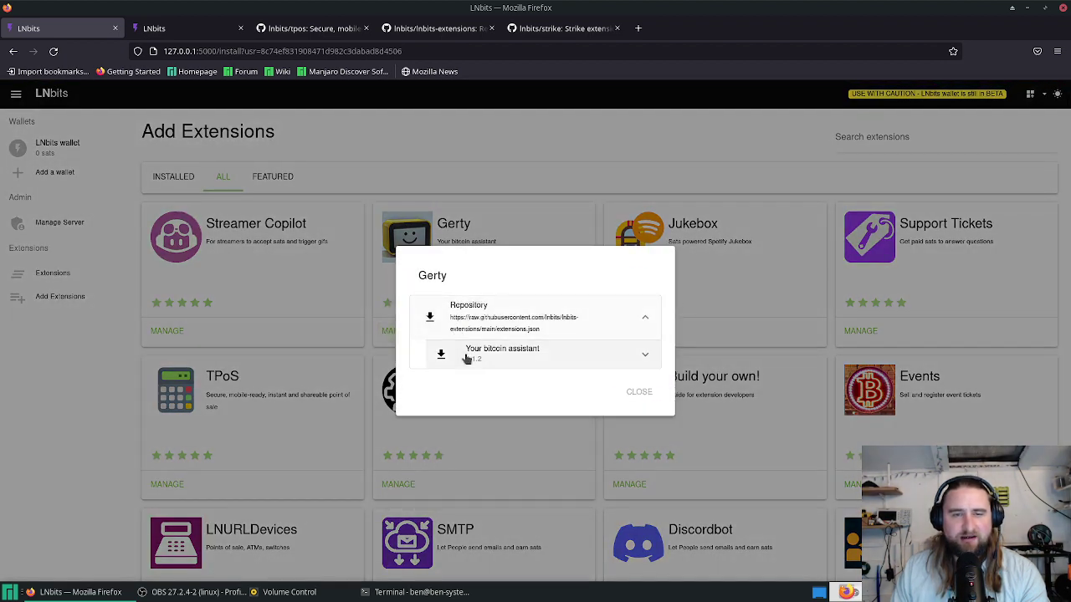
pyautogui.click(466, 354)
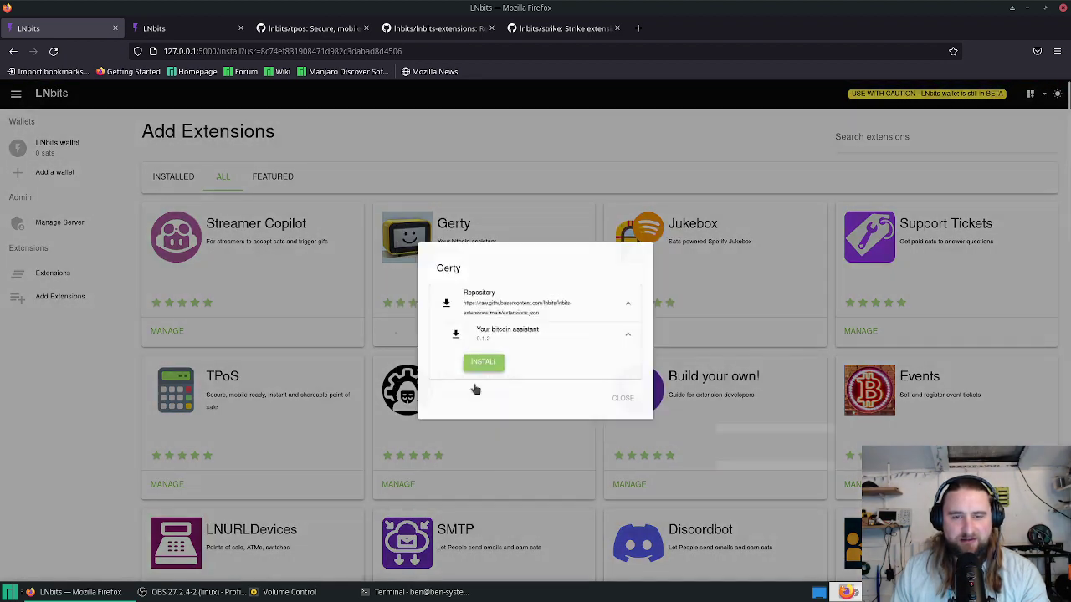
pyautogui.click(483, 361)
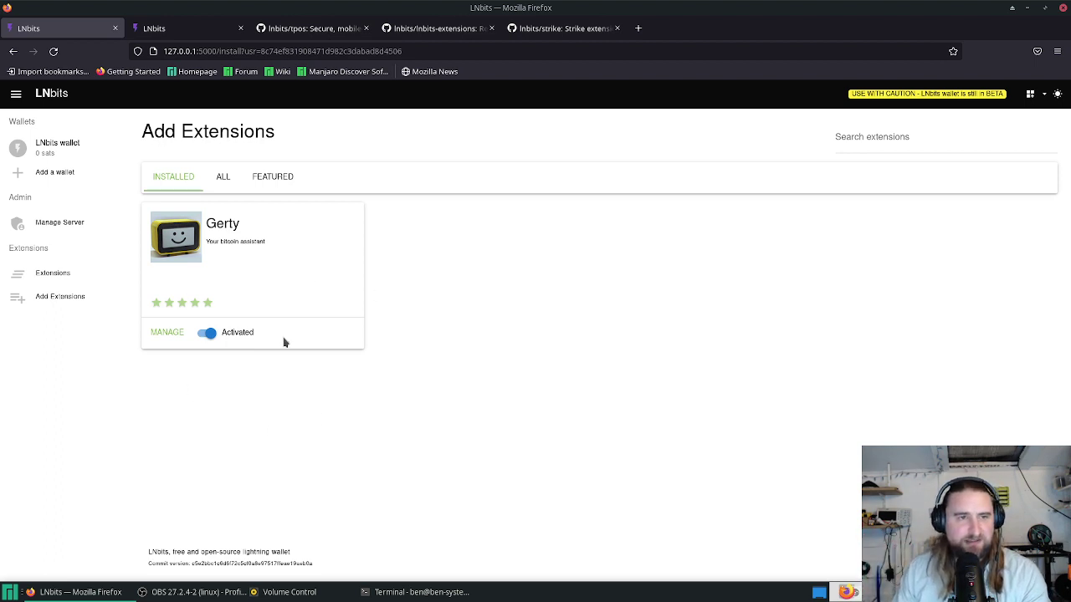
# - Install version 0.4 of the TPoS extension from the full catalogue, and toggle its activation off and back on
pyautogui.click(222, 177)
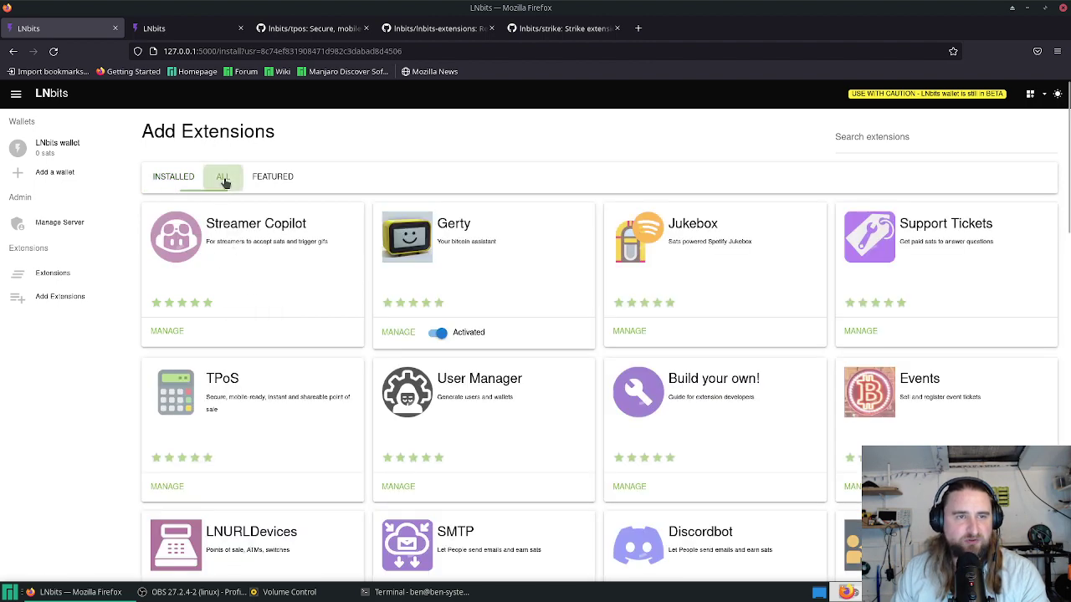
pyautogui.click(164, 488)
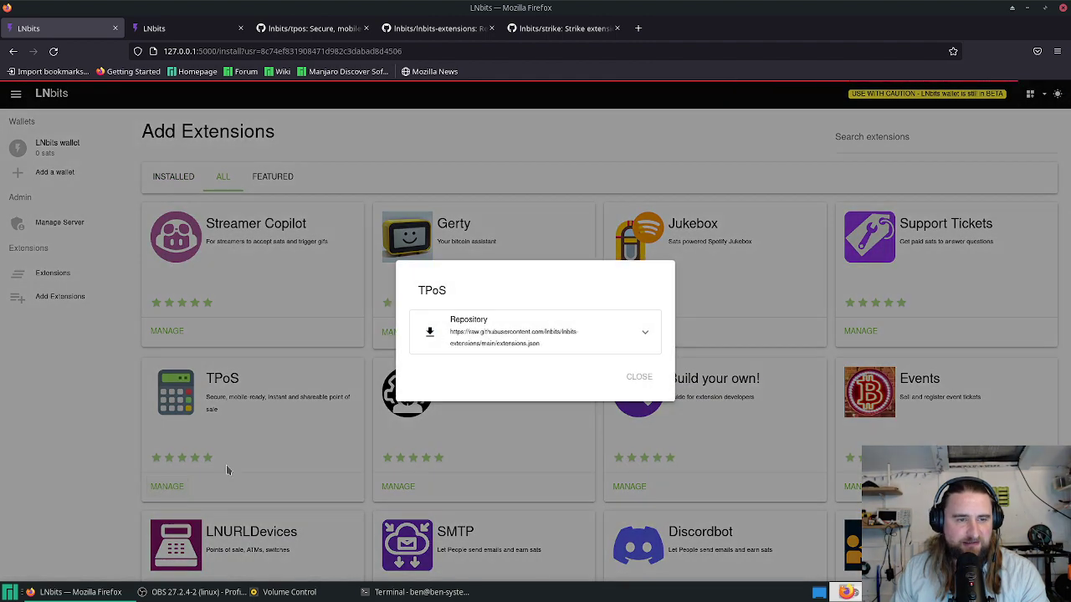
pyautogui.click(464, 322)
pyautogui.click(478, 345)
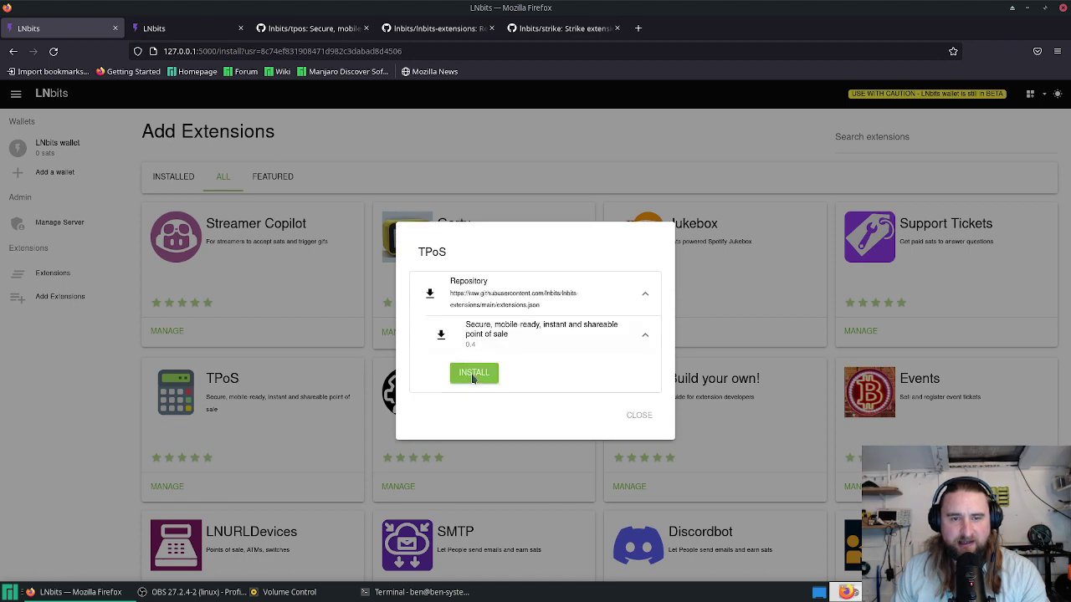
pyautogui.click(473, 371)
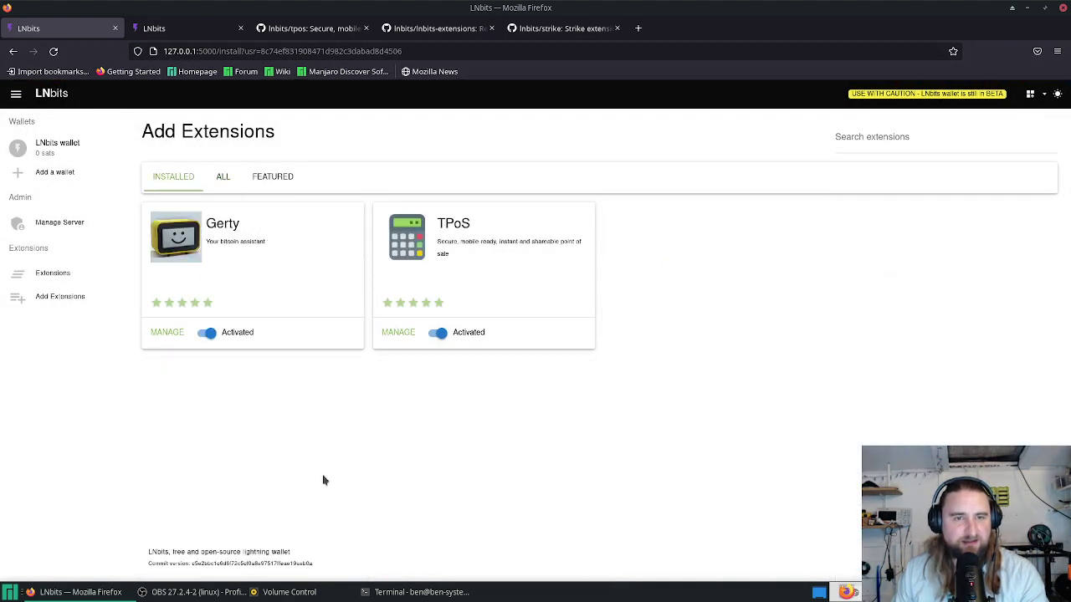
pyautogui.click(438, 332)
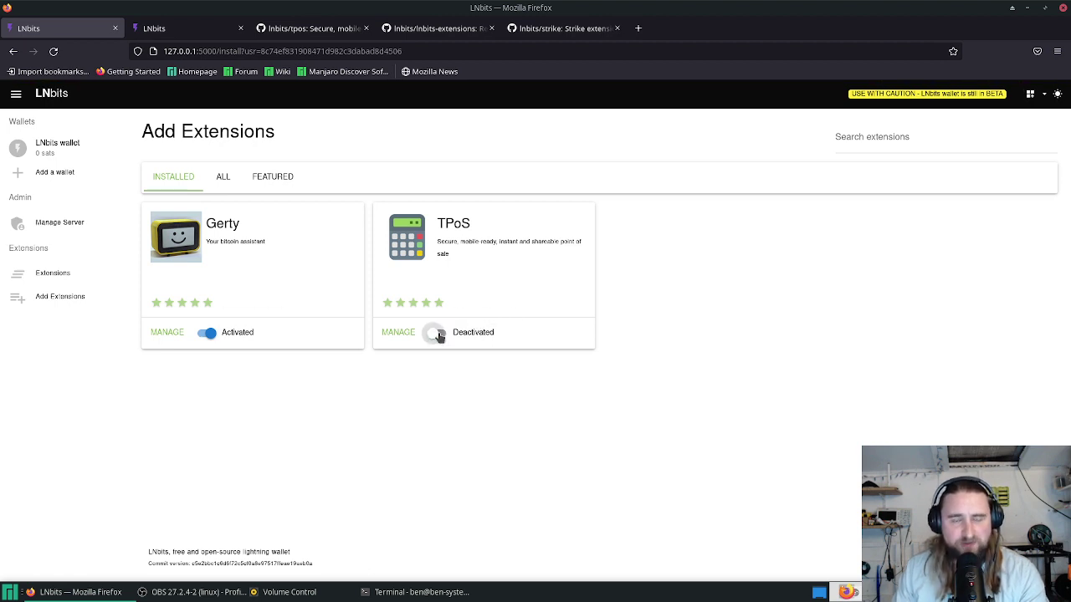
pyautogui.click(438, 333)
# - On the LNbits start page in the other browser tab, create a new wallet named dsgwsd
pyautogui.click(209, 27)
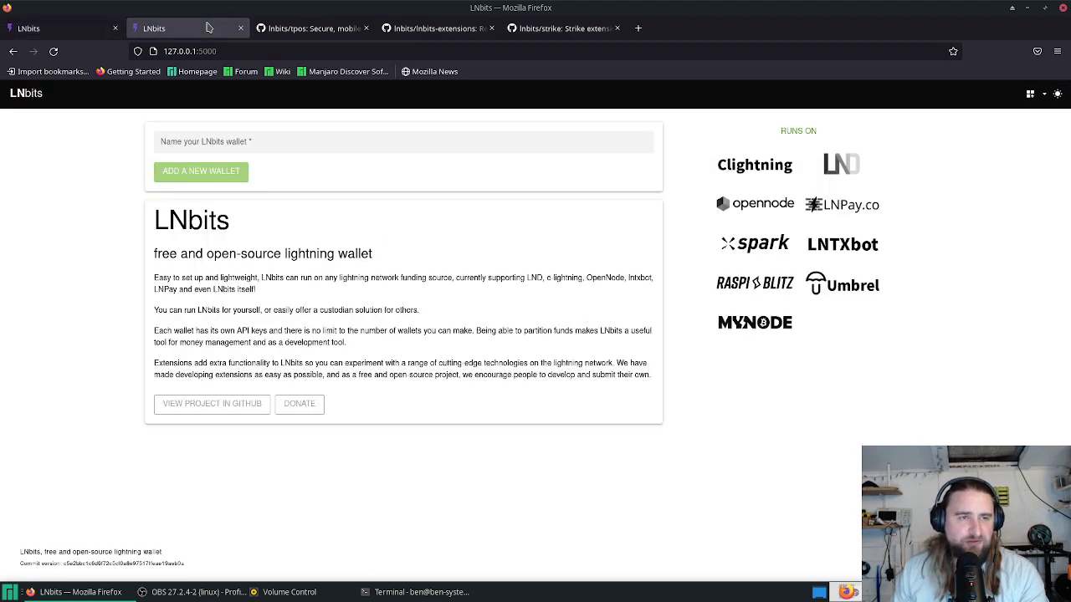
pyautogui.click(268, 141)
pyautogui.write('dsgwsd')
pyautogui.press('Return')
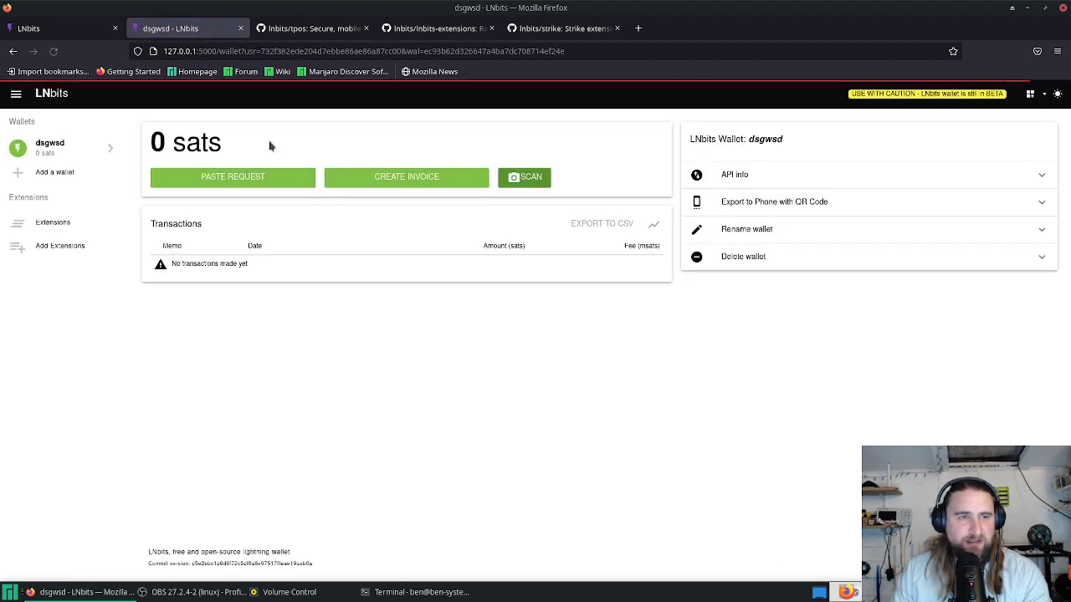
# - Enable the TPoS extension for the dsgwsd wallet's account and open it
pyautogui.click(63, 221)
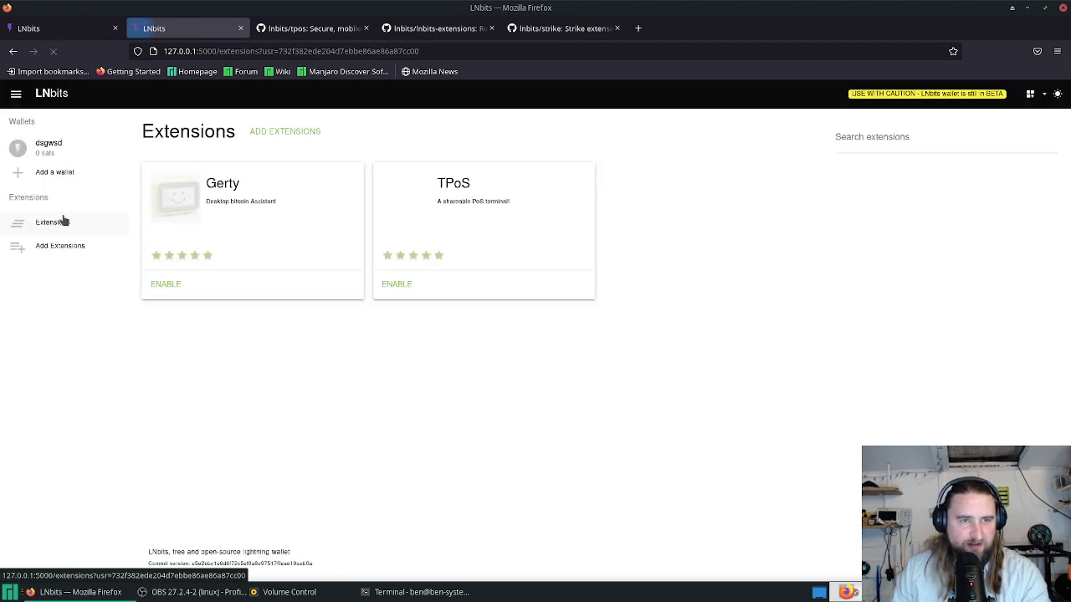
pyautogui.click(386, 285)
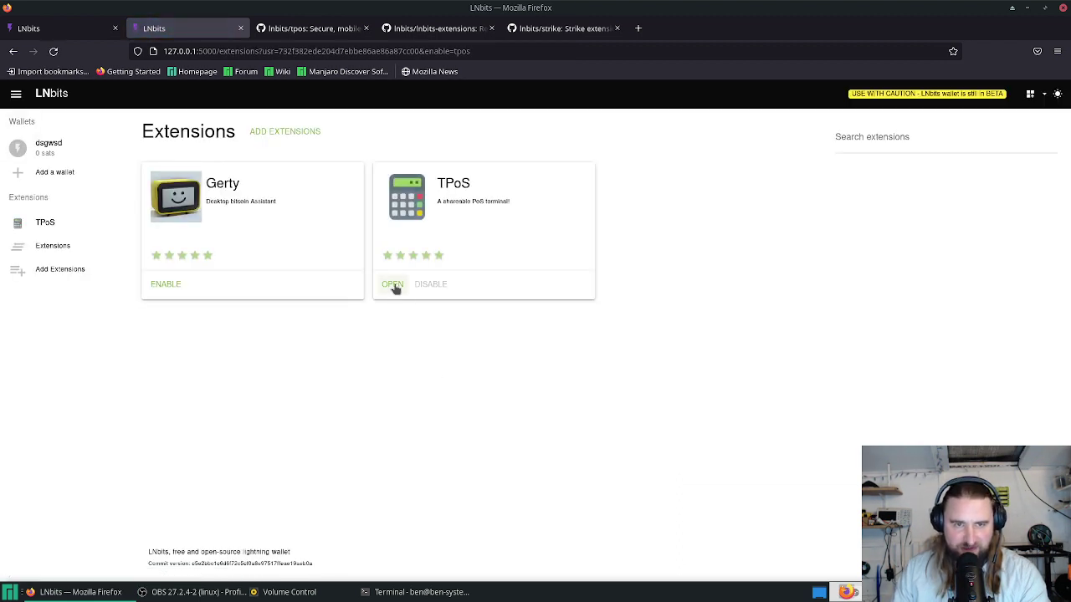
pyautogui.click(393, 285)
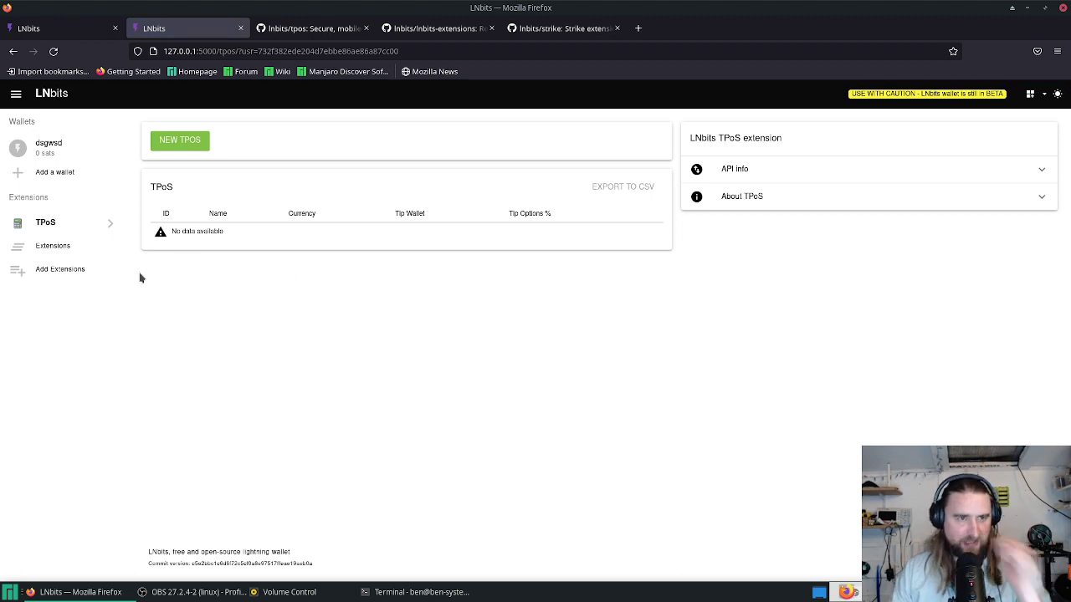
# - View the complete extension catalogue from the non-admin account, and disable the TPoS extension for it
pyautogui.click(88, 271)
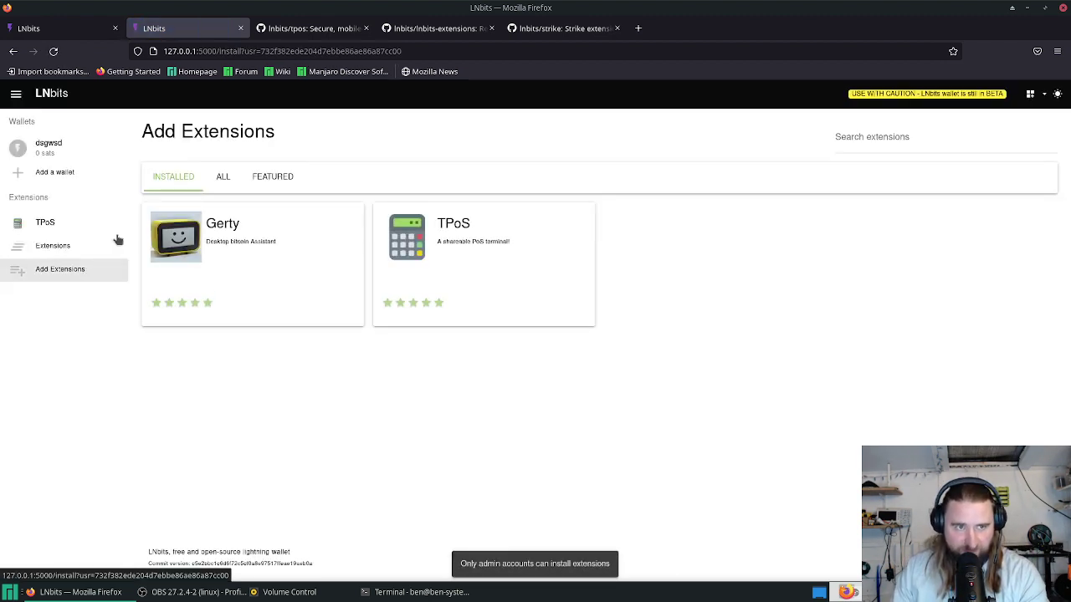
pyautogui.click(224, 177)
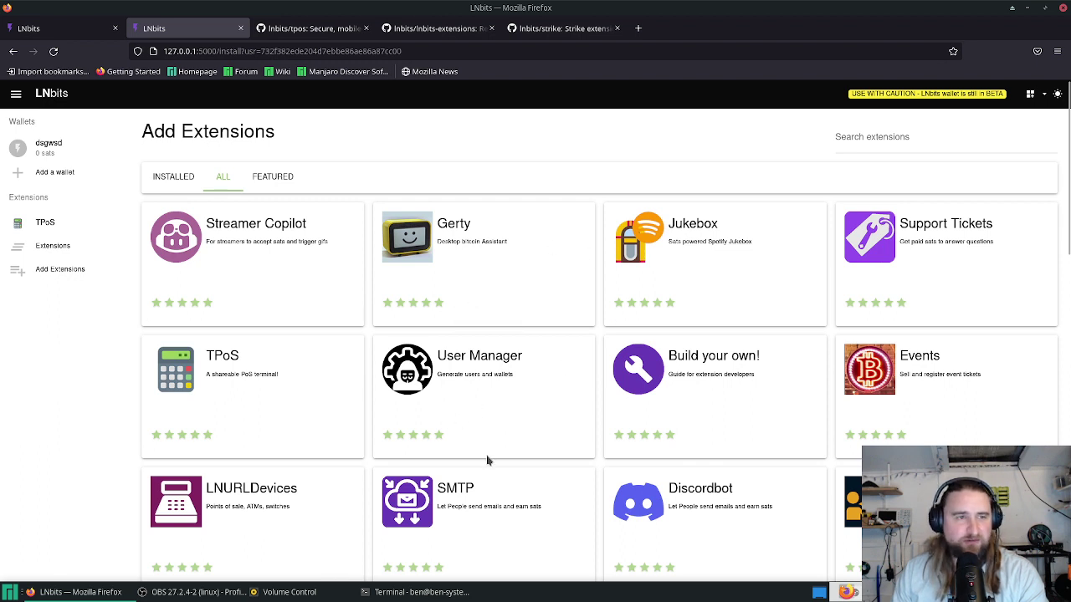
pyautogui.click(59, 251)
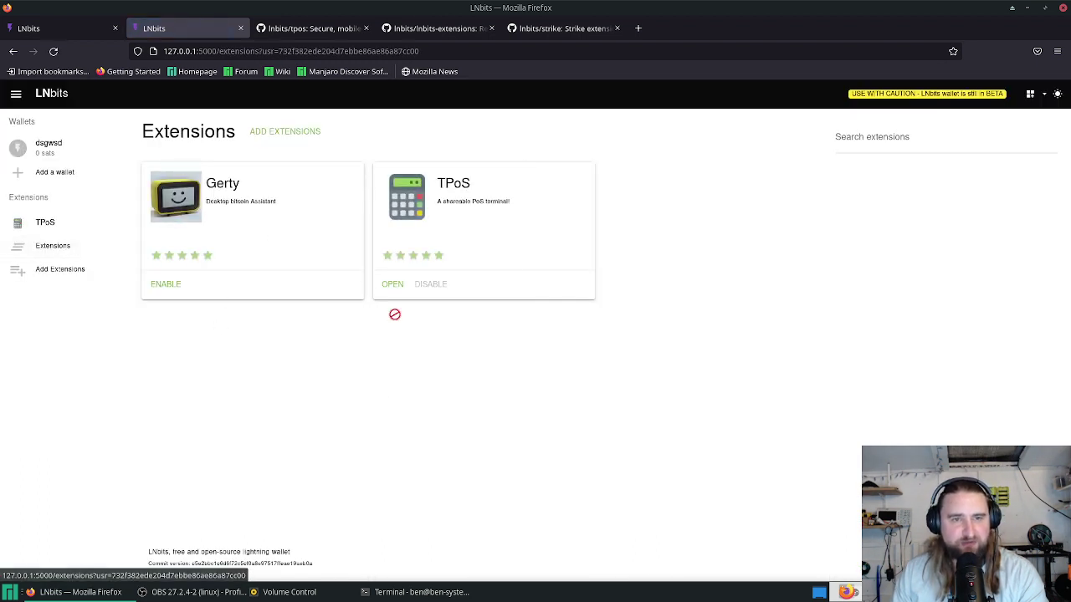
pyautogui.click(436, 284)
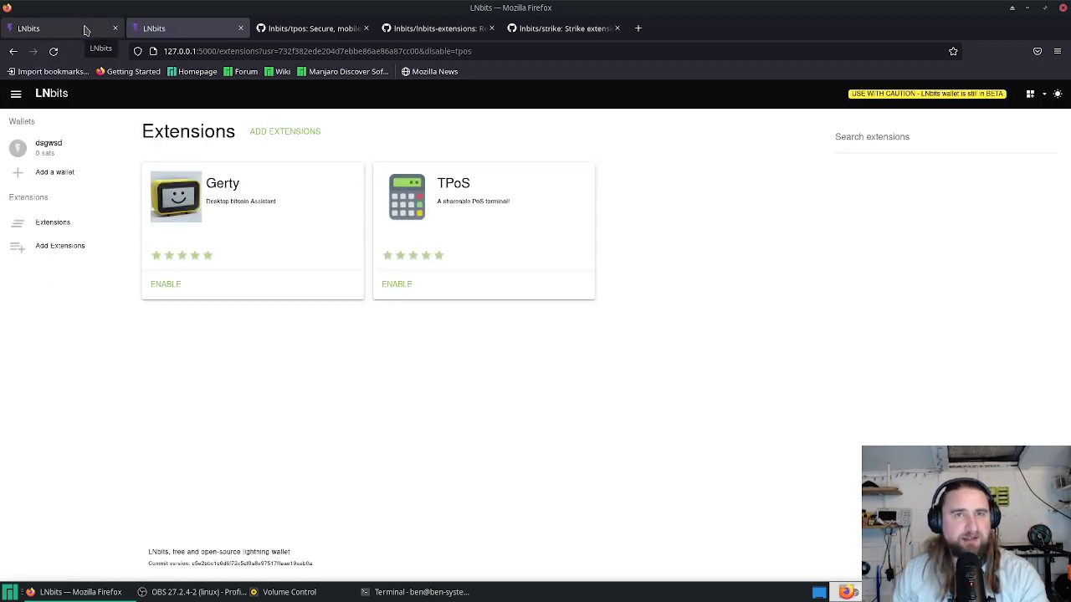
# - In the admin account's server management settings, examine which installed extensions can be restricted as admin extensions, leaving the selection unchanged
pyautogui.click(85, 31)
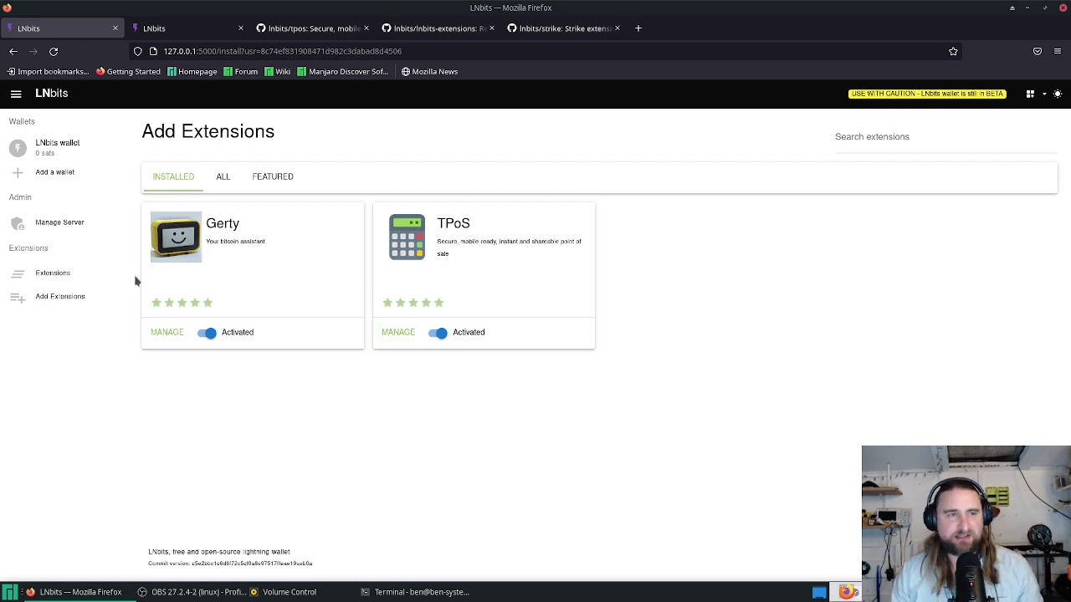
pyautogui.click(56, 224)
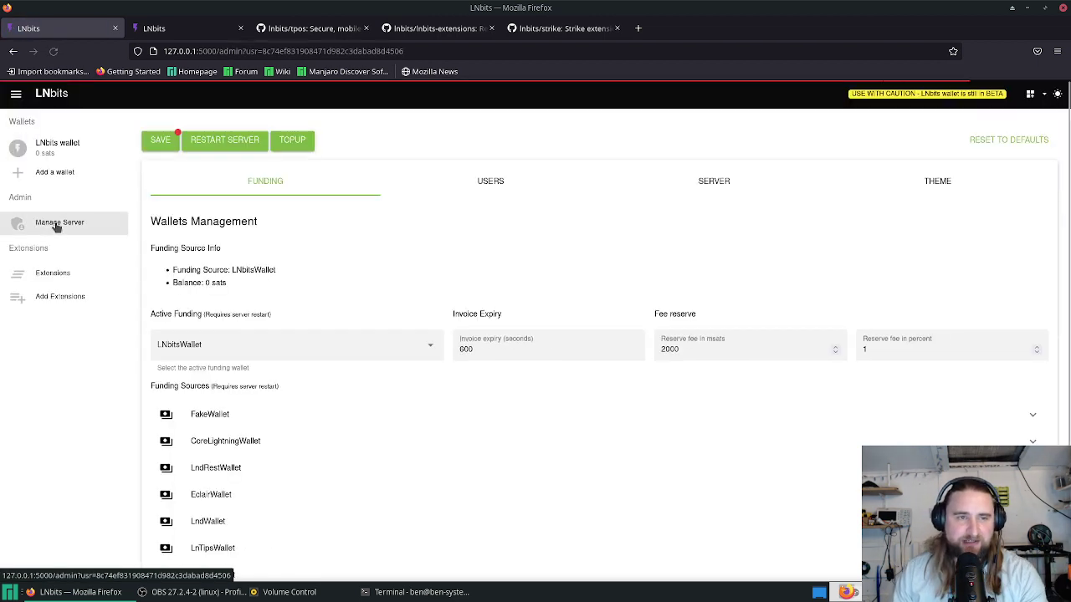
pyautogui.click(508, 179)
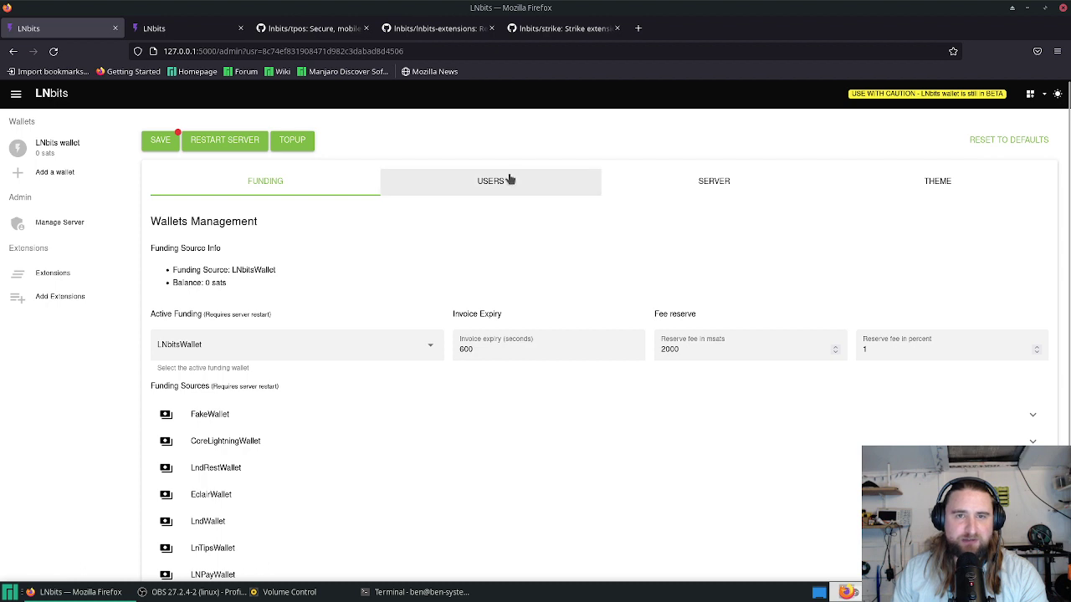
pyautogui.click(709, 182)
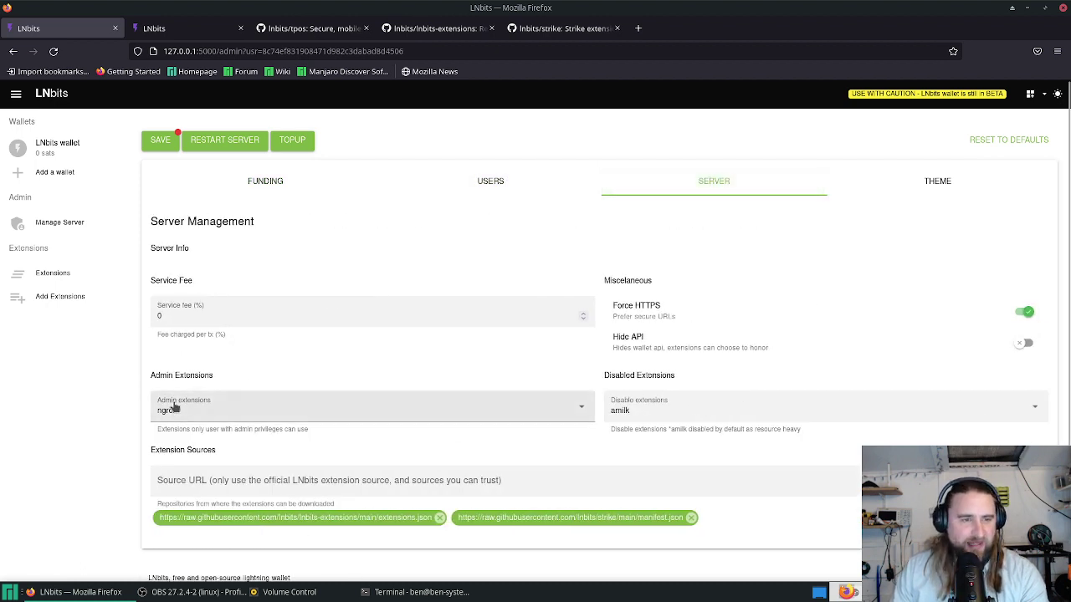
pyautogui.click(205, 411)
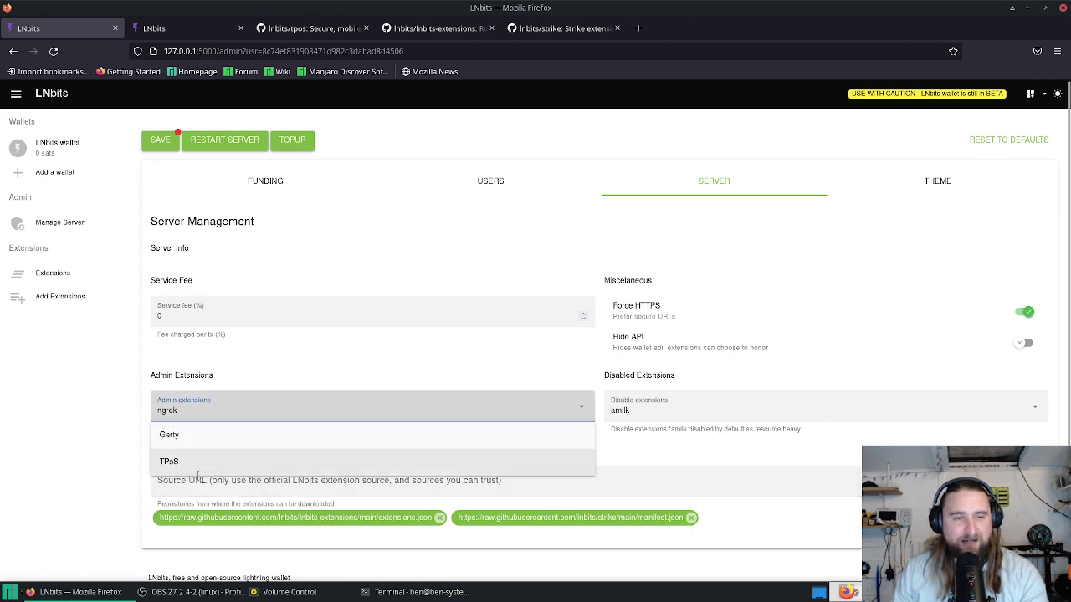
pyautogui.click(91, 379)
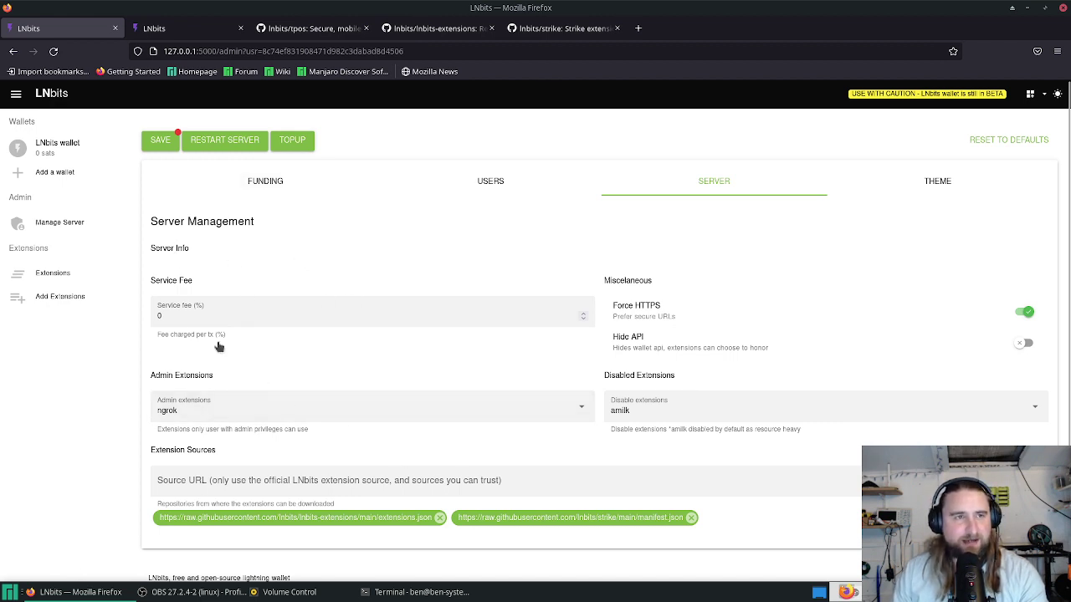
# - Check the non-admin account's extensions page, and return to the admin account to view all available extensions
pyautogui.click(195, 34)
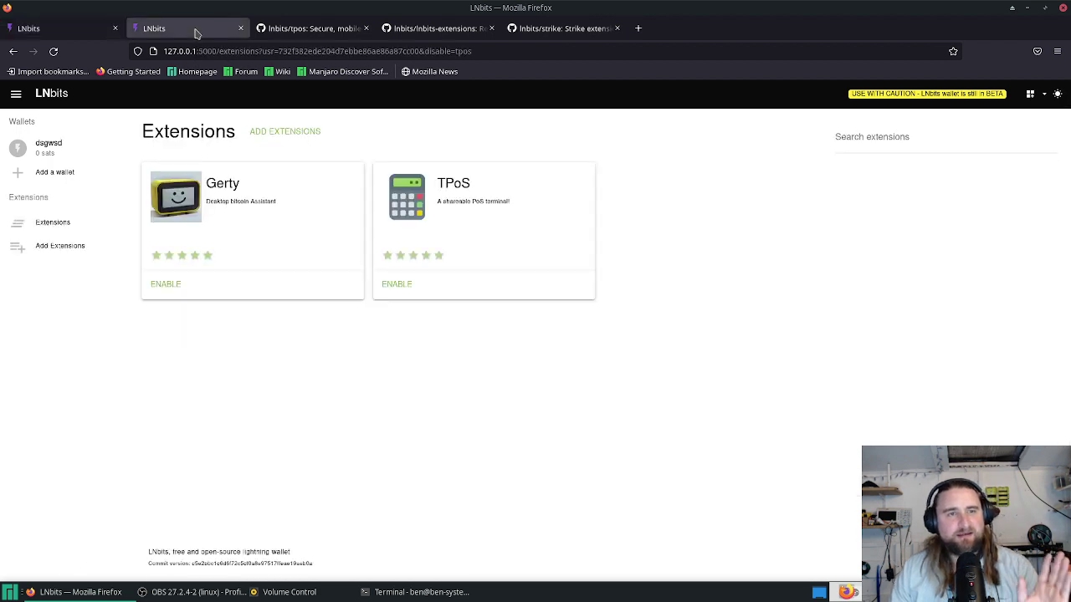
pyautogui.click(109, 34)
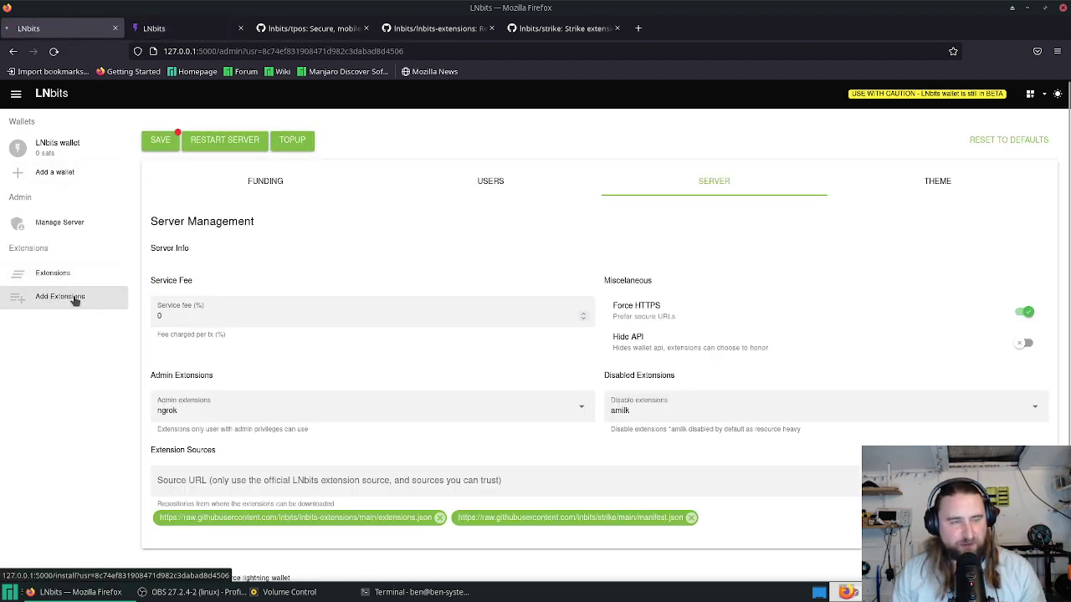
pyautogui.click(222, 178)
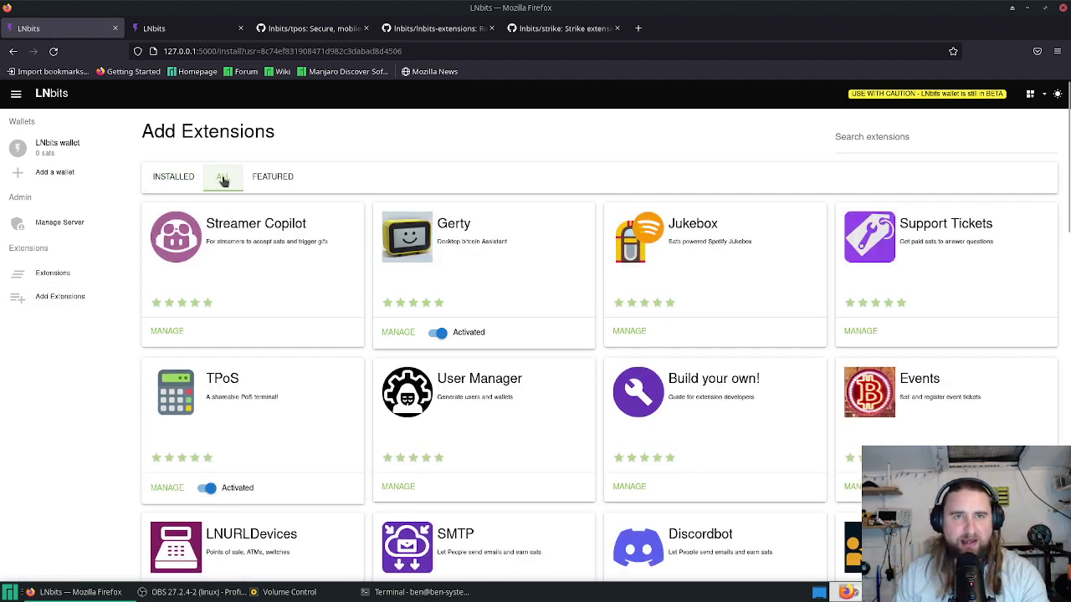
# - Open extensions.json in the lnbits-extensions GitHub repository and examine the registered extension entries
pyautogui.click(426, 28)
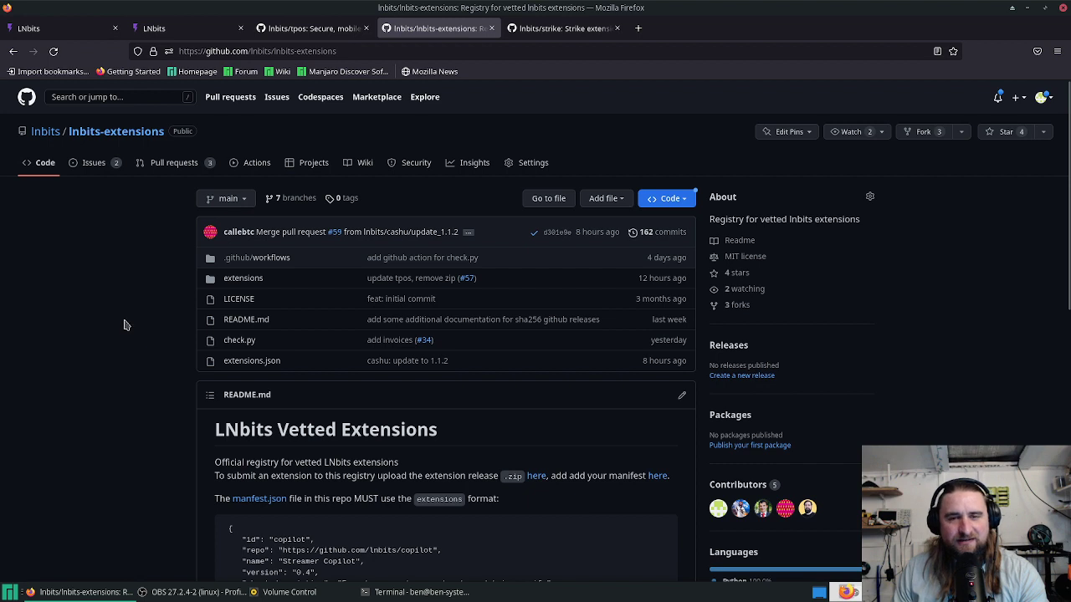
pyautogui.click(241, 361)
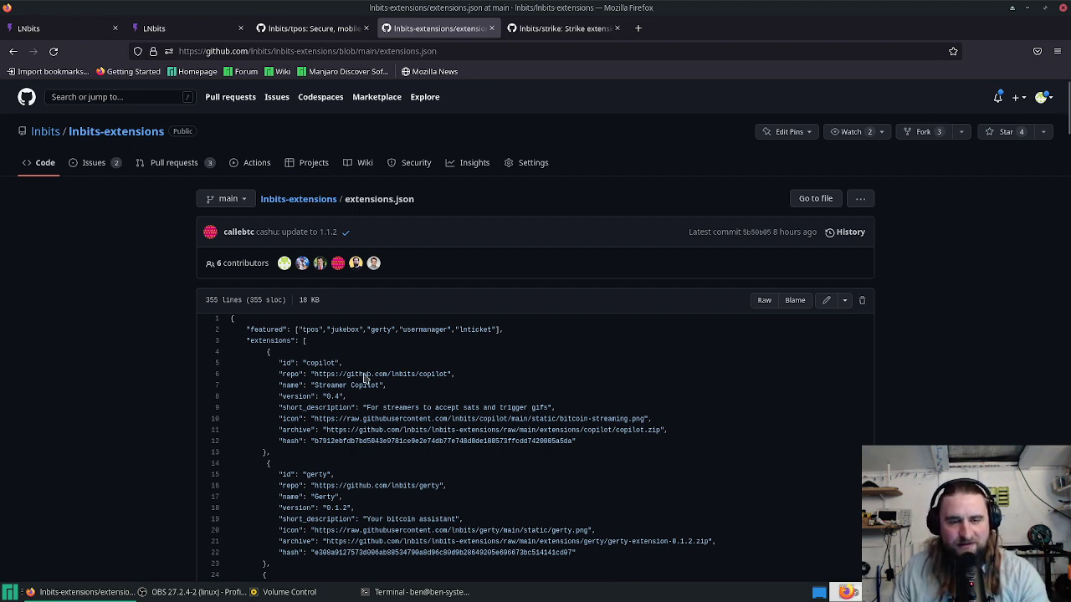
pyautogui.scroll(-20, 525, 448)
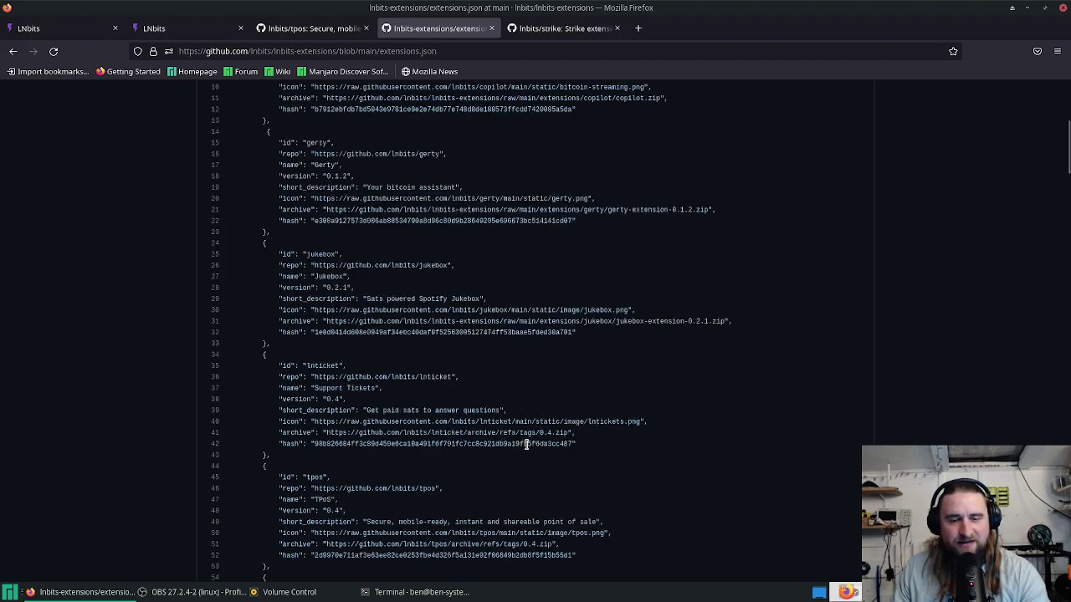
# - Look through the remaining entries of extensions.json down to the end of the file, and return to its beginning
pyautogui.scroll(-10, 526, 450)
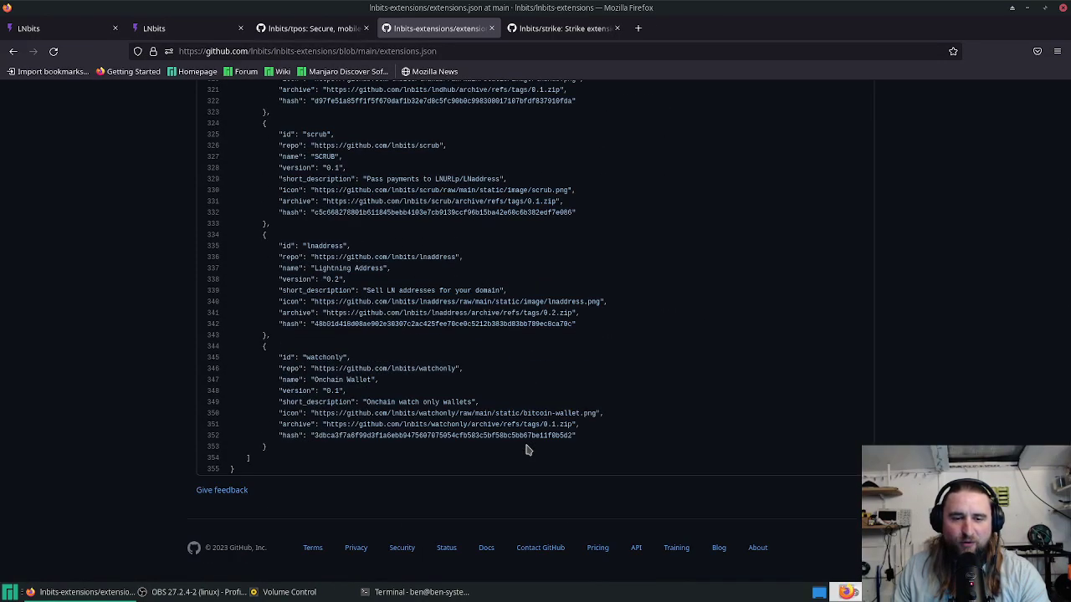
pyautogui.scroll(20, 526, 450)
pyautogui.scroll(10, 526, 451)
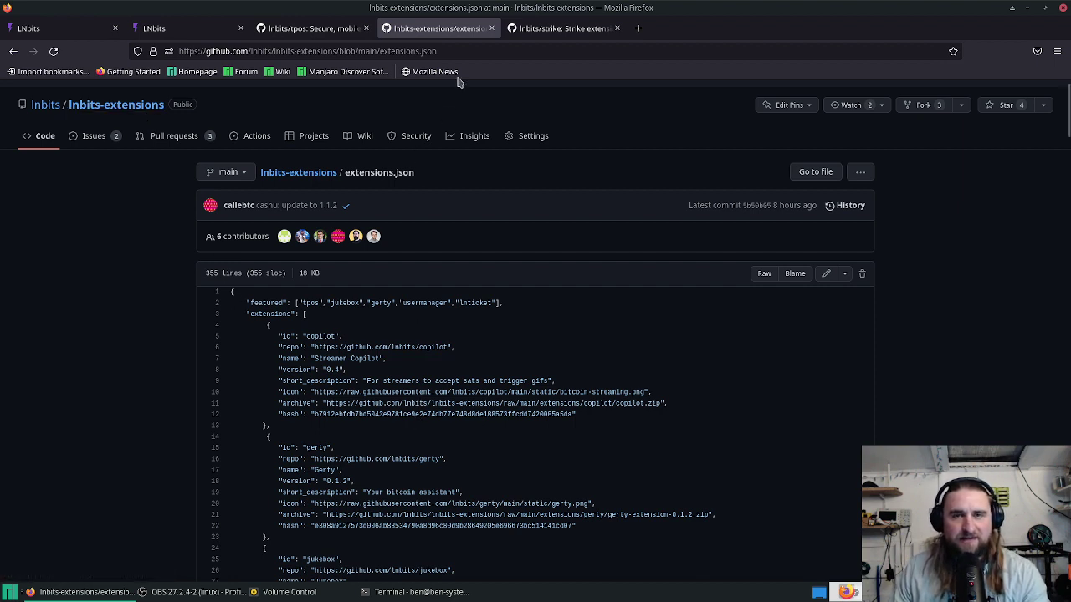
# - Review the file list and README of the lnbits/strike extension repository on GitHub
pyautogui.click(539, 32)
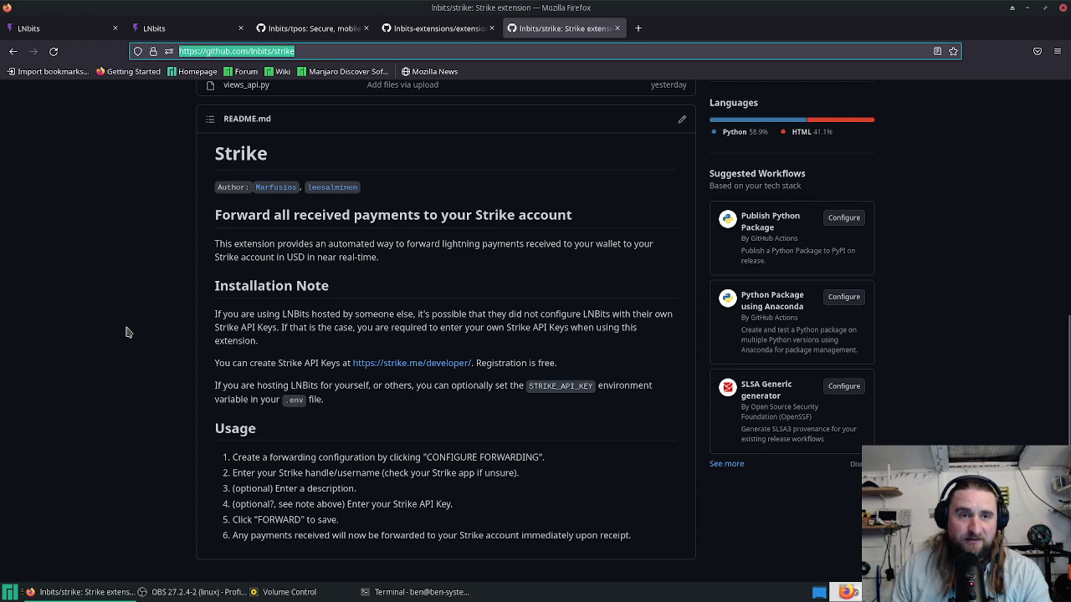
pyautogui.scroll(5, 128, 332)
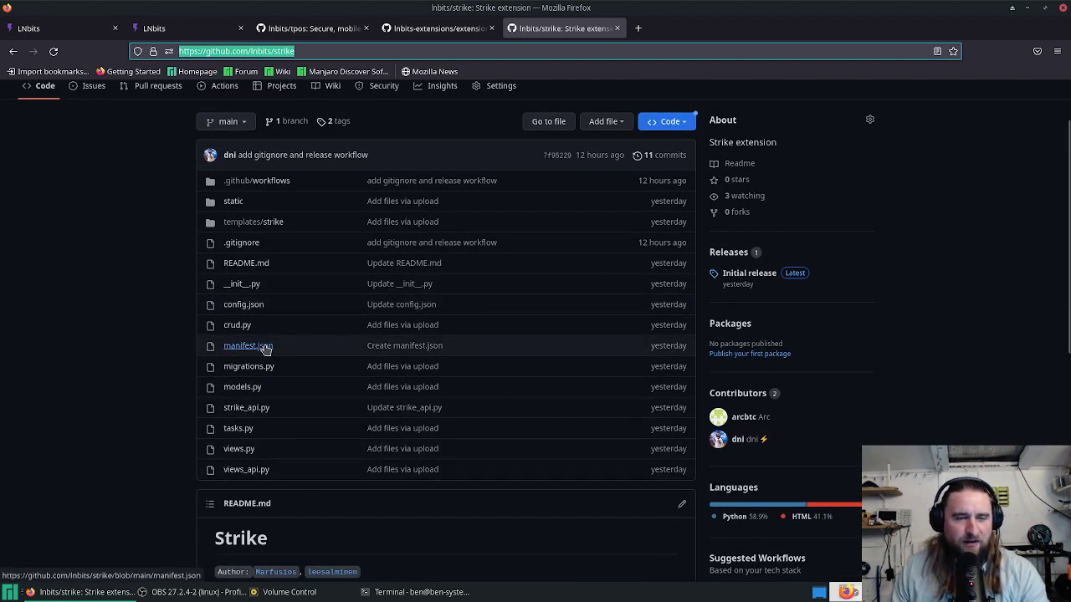
pyautogui.scroll(-5, 311, 357)
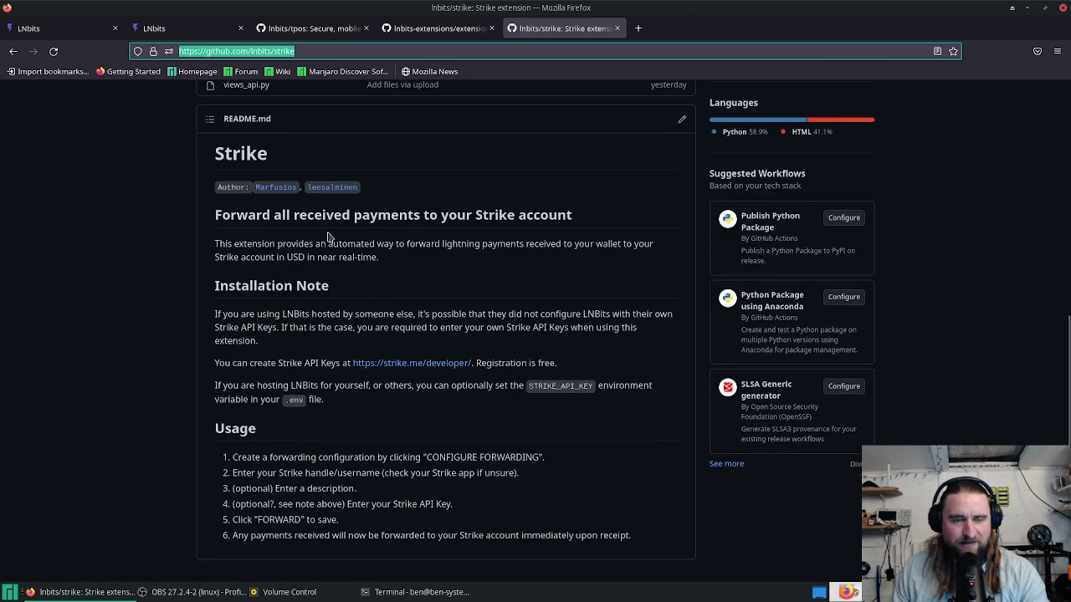
pyautogui.scroll(4, 402, 368)
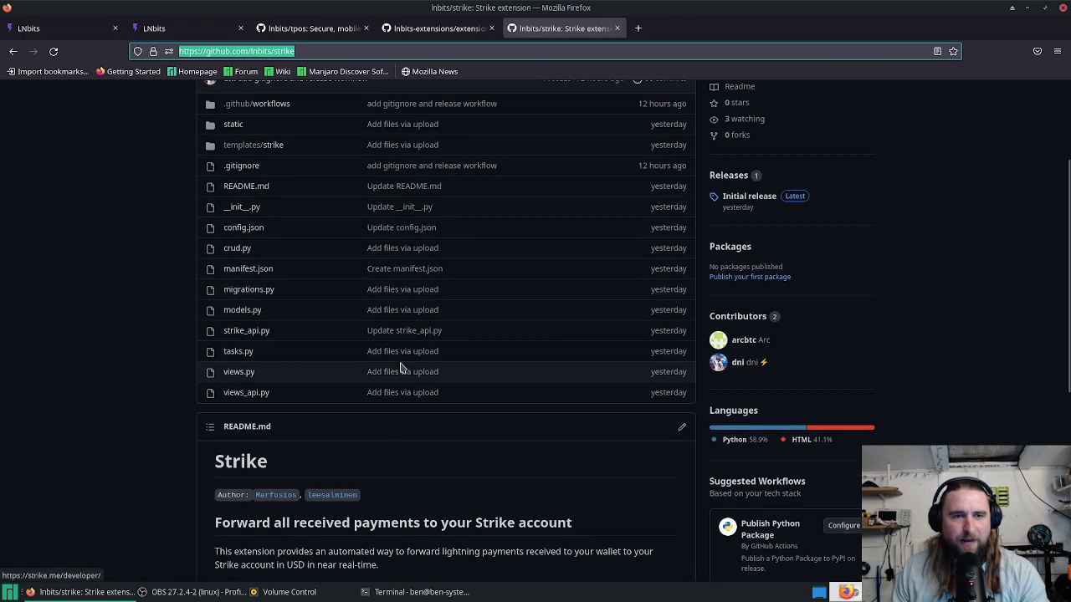
# - Open the raw version of manifest.json from the lnbits/strike repository and copy its URL
pyautogui.click(251, 269)
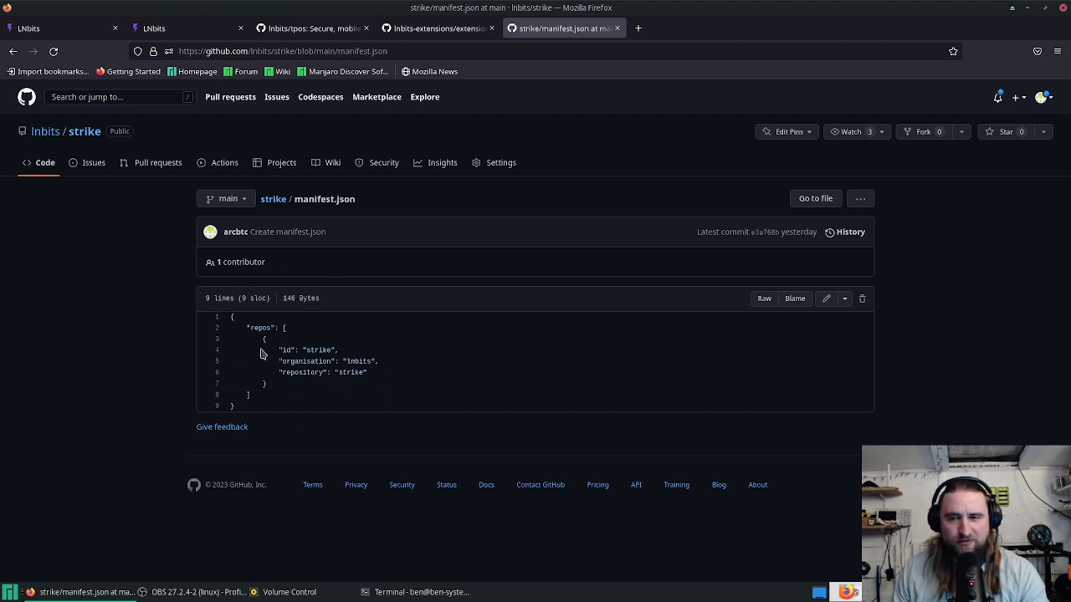
pyautogui.click(764, 299)
pyautogui.click(403, 52)
pyautogui.rightClick(403, 53)
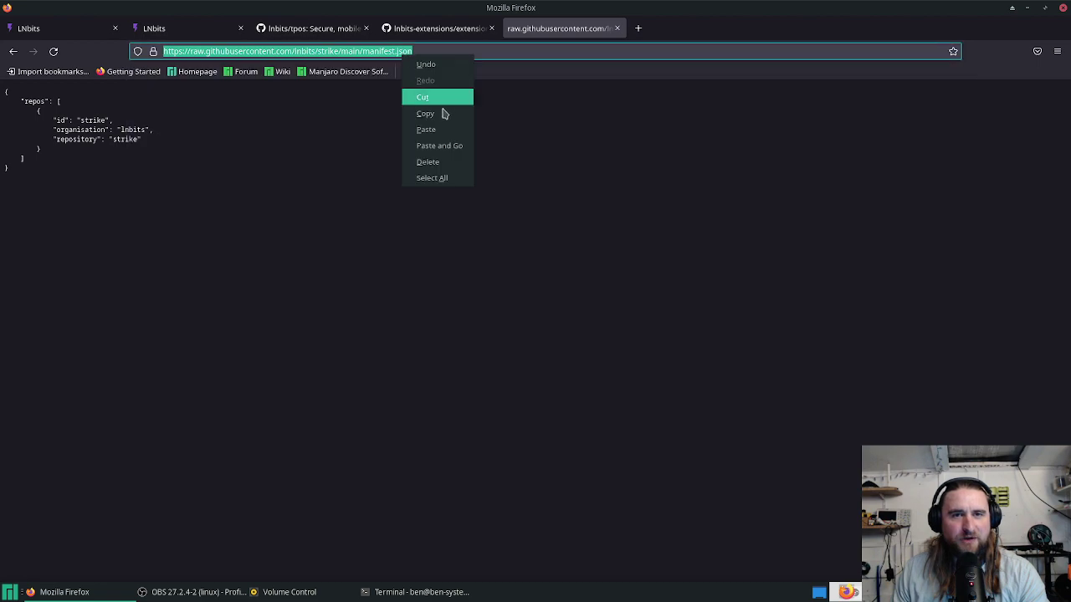
pyautogui.click(430, 112)
# - In the LNbits admin account's server settings, remove the strike manifest.json URL from the extension sources and save
pyautogui.click(75, 30)
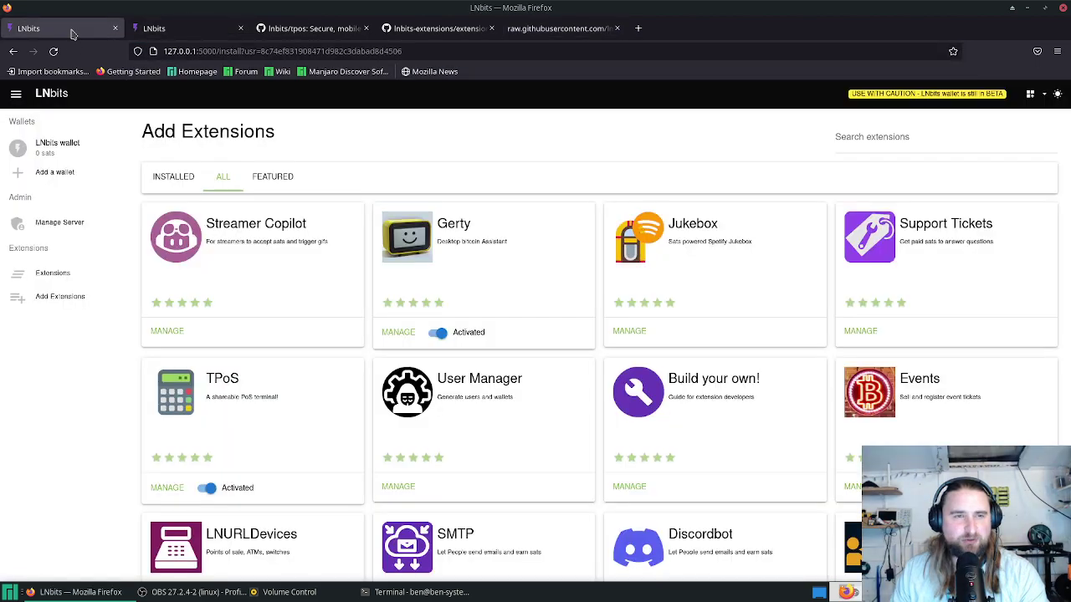
pyautogui.click(57, 224)
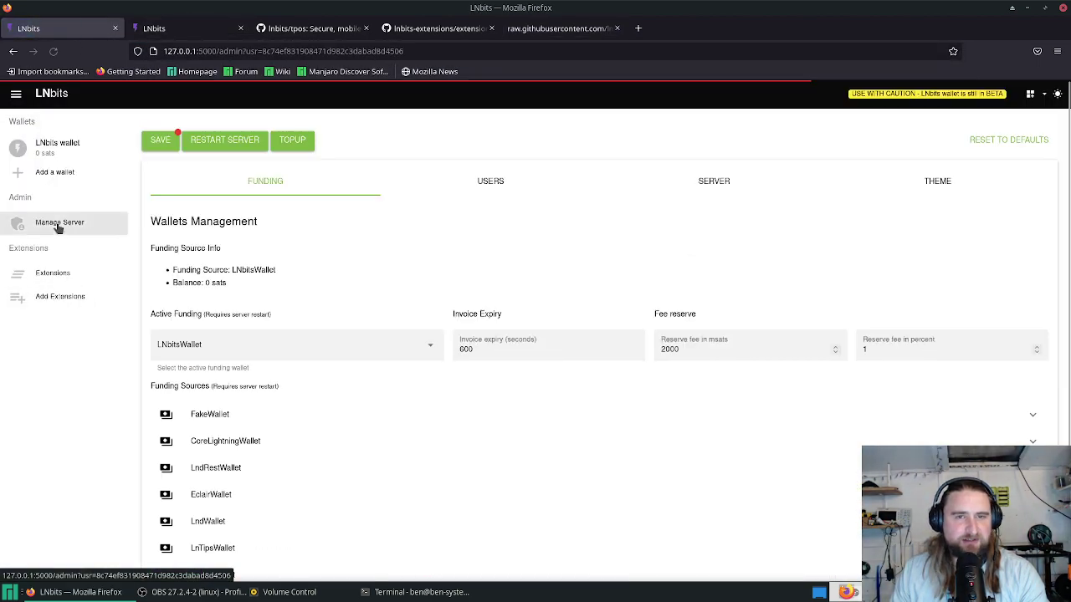
pyautogui.click(747, 182)
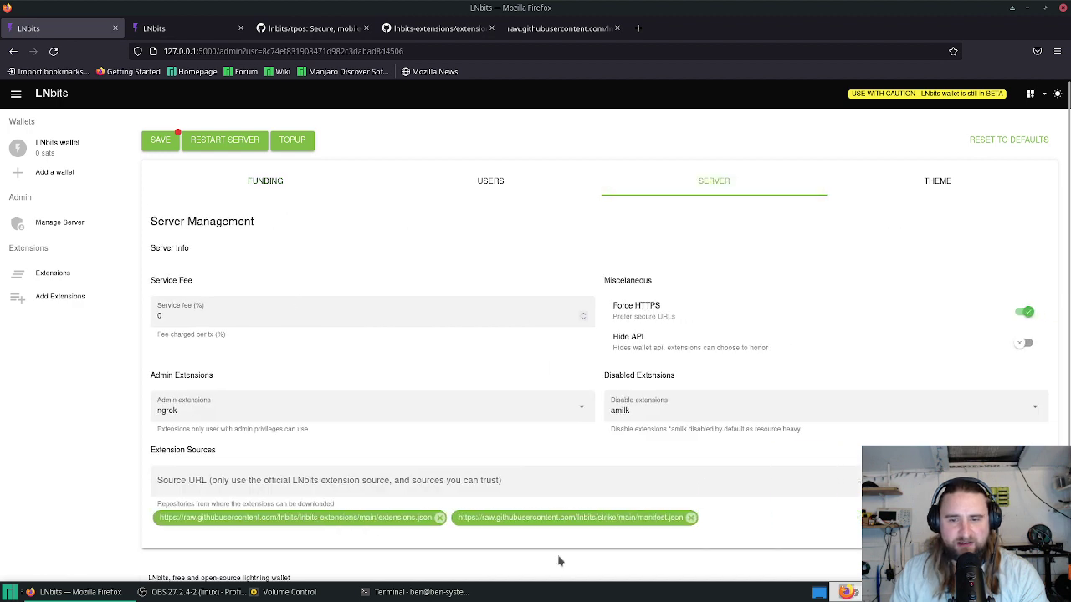
pyautogui.click(691, 519)
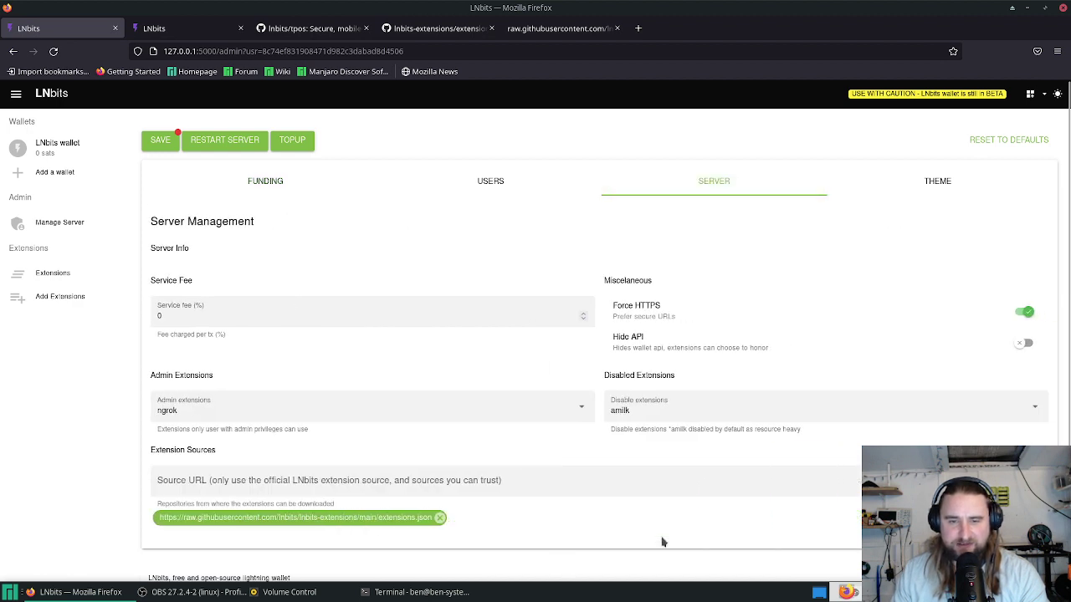
pyautogui.click(166, 146)
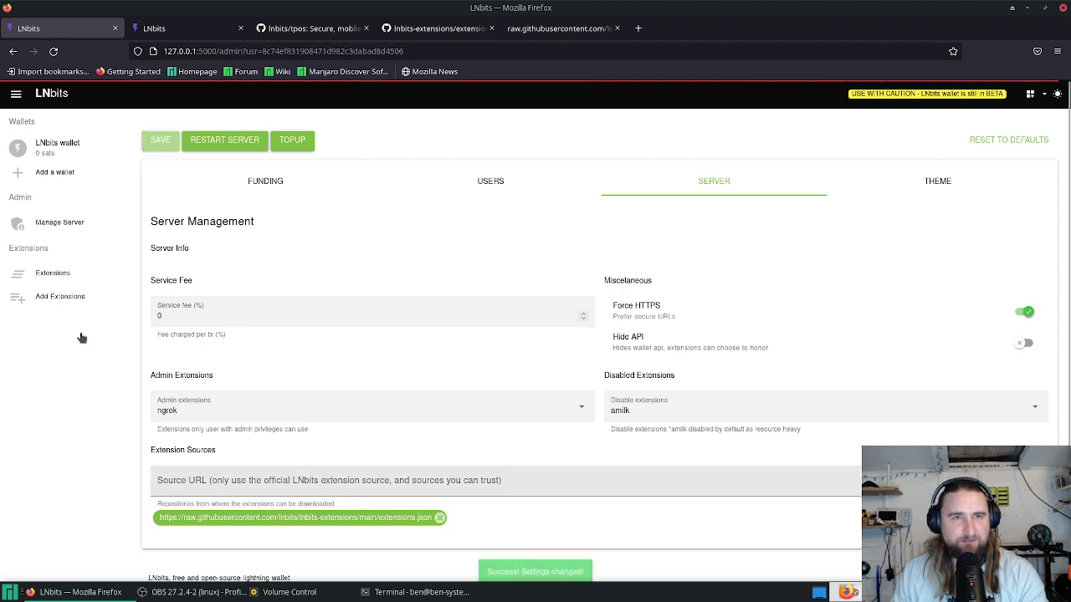
# - View all available extensions in the admin account and check whether Strike is offered with only the official source configured
pyautogui.click(41, 296)
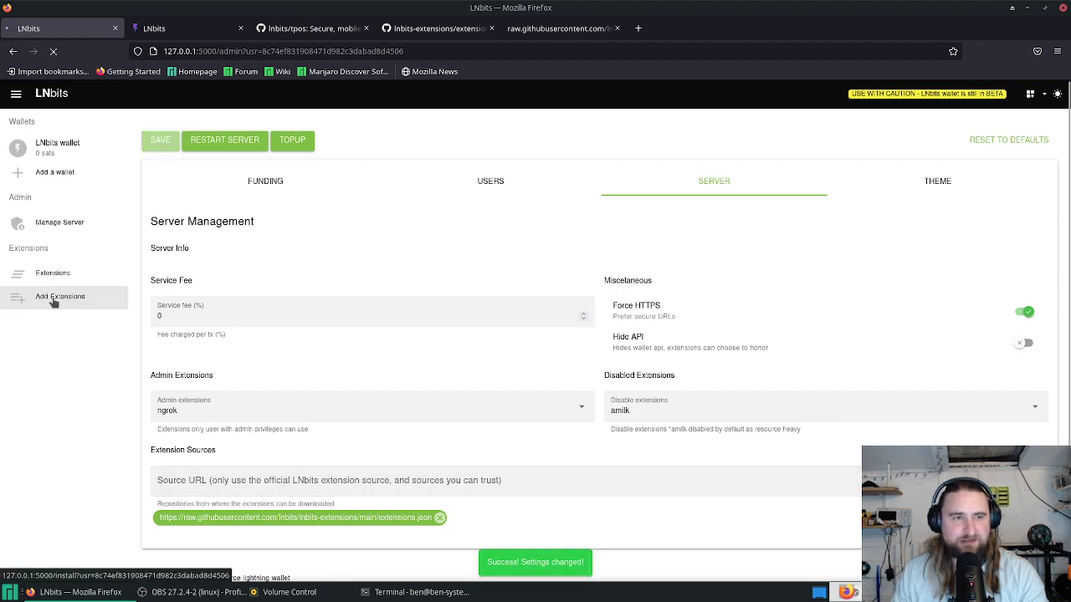
pyautogui.click(222, 177)
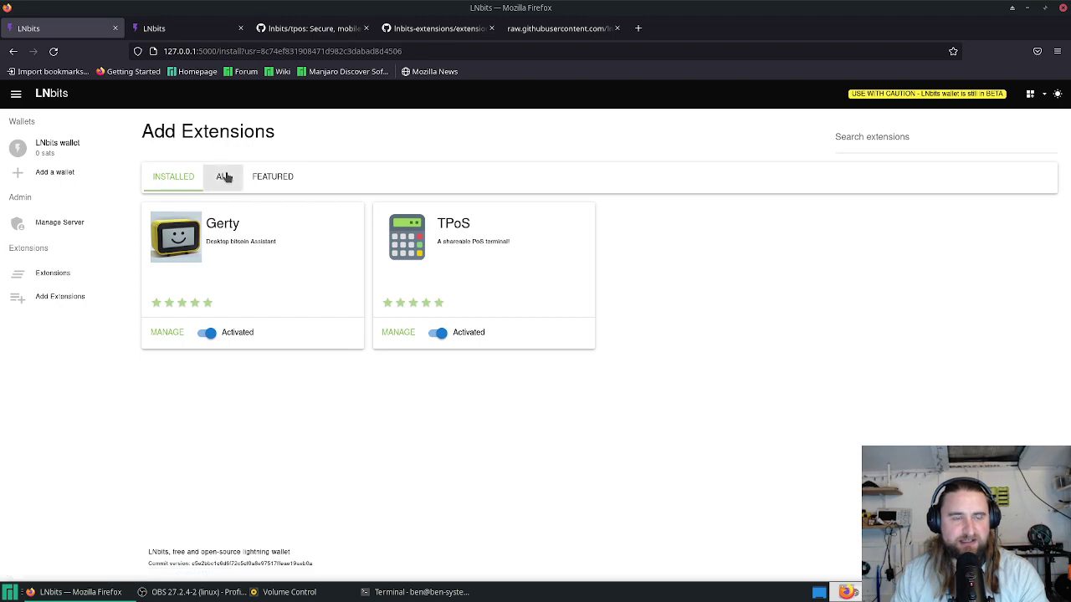
pyautogui.scroll(-10, 611, 309)
pyautogui.scroll(10, 612, 313)
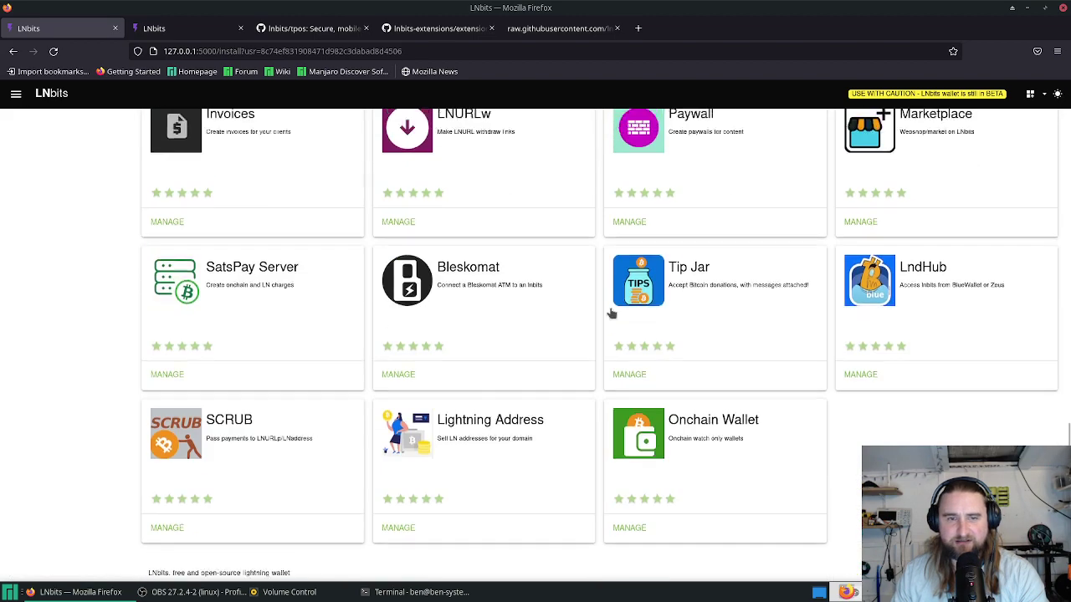
pyautogui.scroll(-10, 612, 313)
pyautogui.scroll(10, 612, 312)
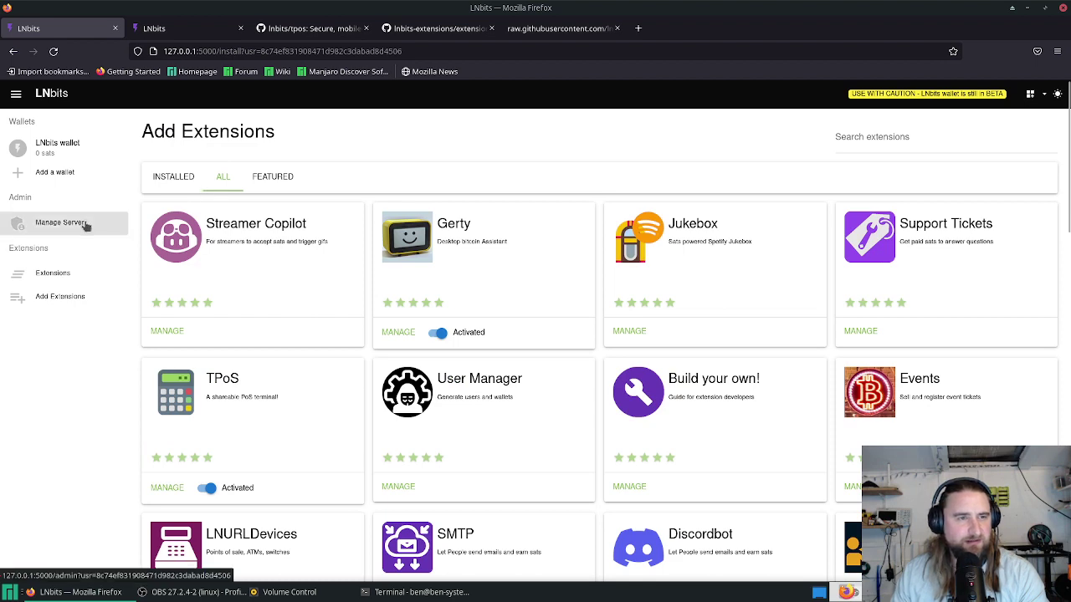
pyautogui.click(84, 228)
pyautogui.click(712, 181)
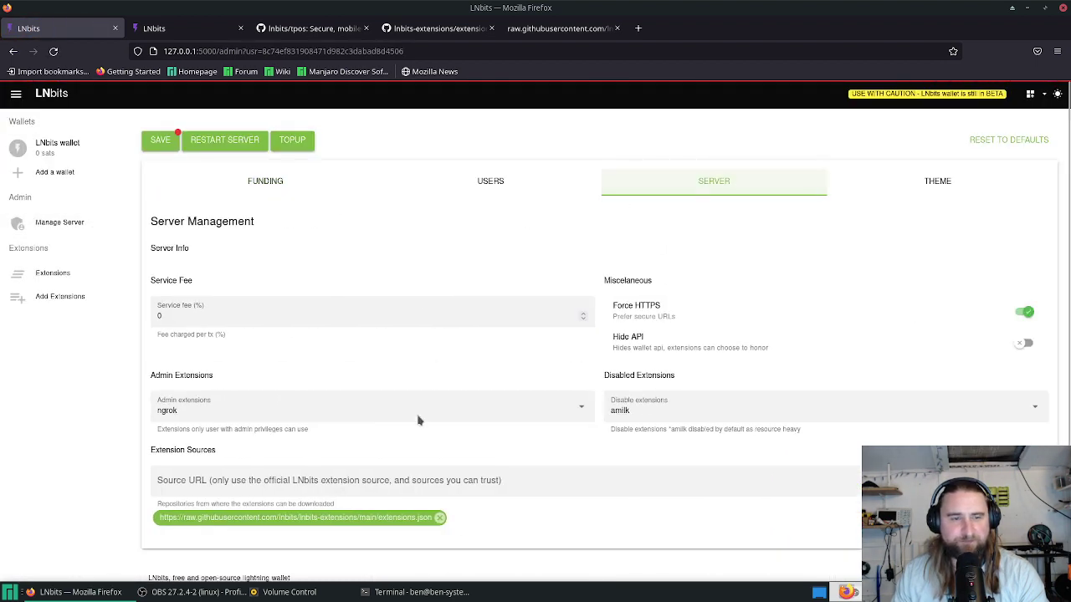
pyautogui.click(441, 480)
pyautogui.hotkey('ctrl', 'v')
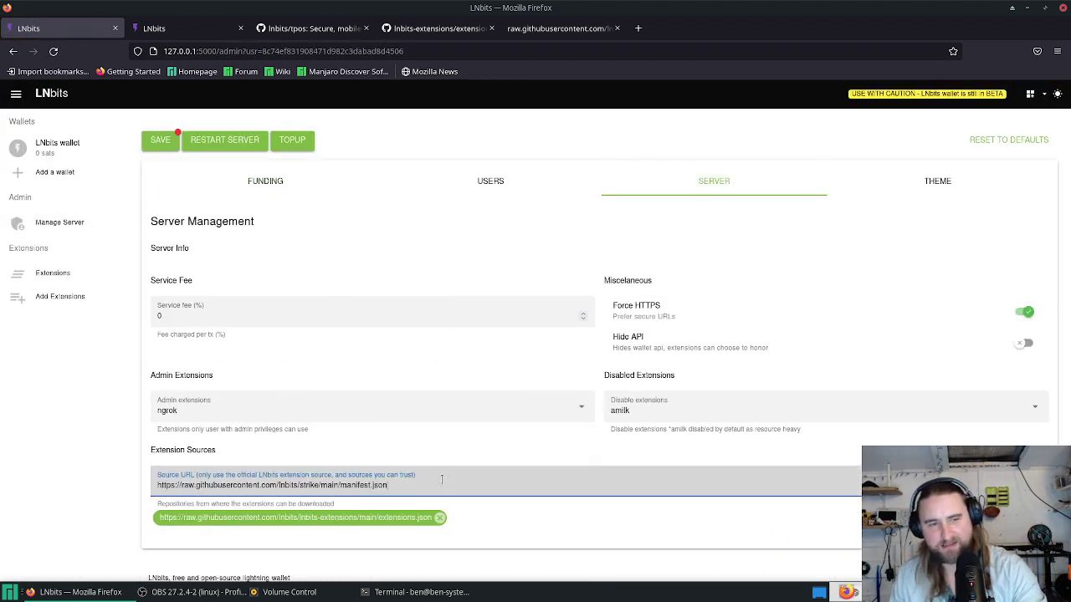
pyautogui.press('Return')
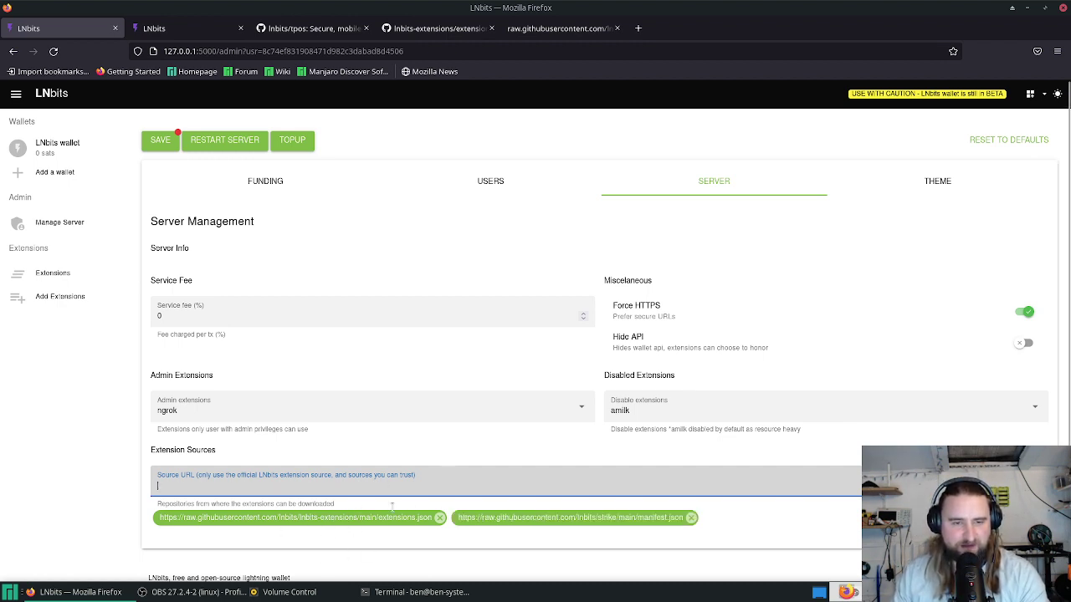
# - Check the entries in the official extensions.json on GitHub, and return to the LNbits server settings to save the changed extension sources
pyautogui.click(439, 29)
pyautogui.scroll(-10, 546, 308)
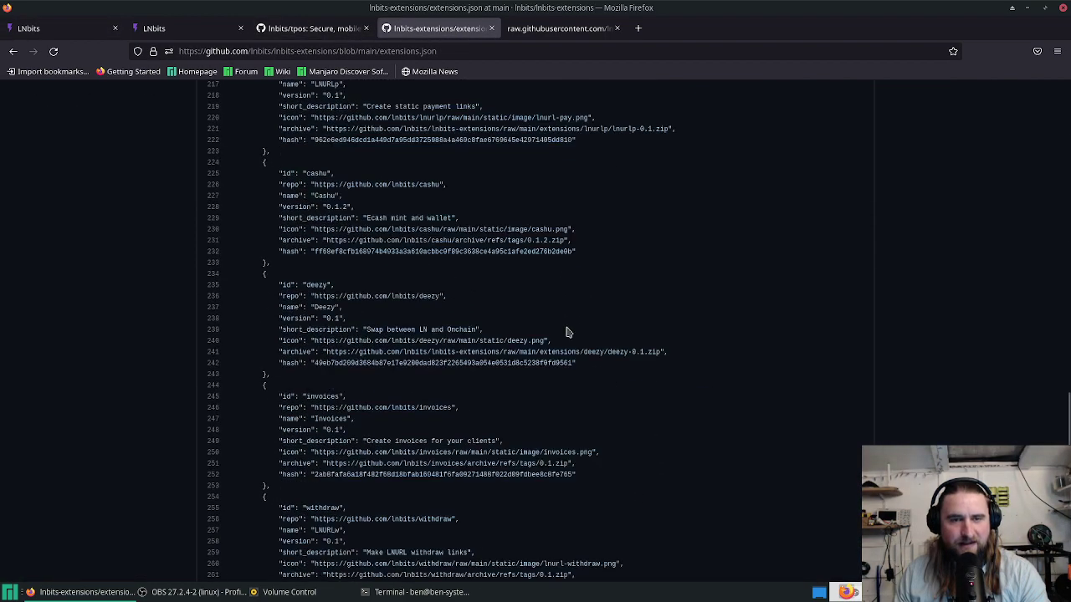
pyautogui.click(40, 30)
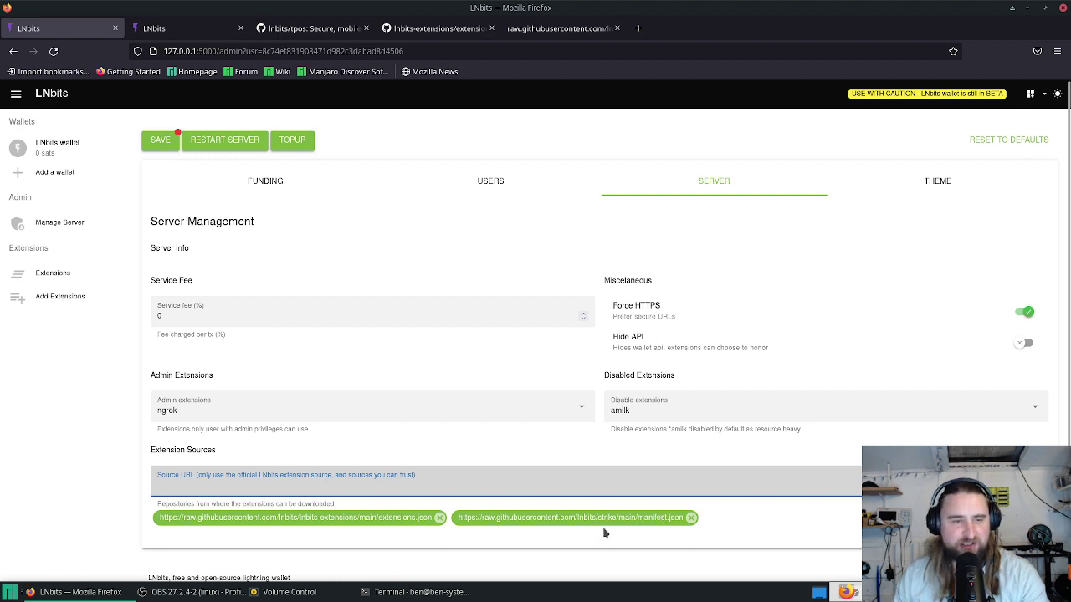
pyautogui.click(152, 141)
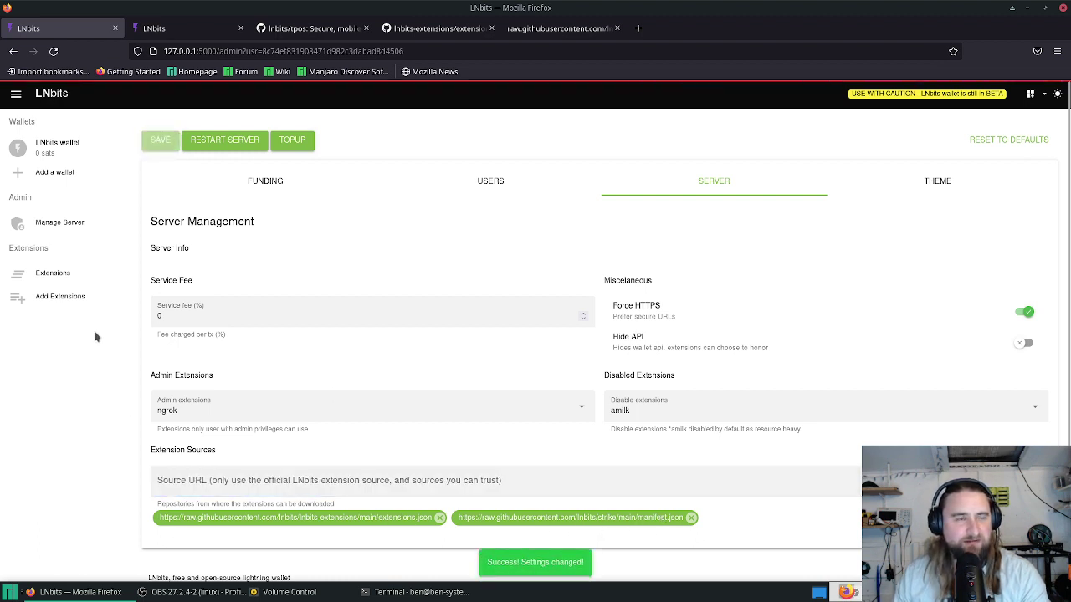
# - Find Strike among all available extensions and install its initial release 0.1.1 from the lnbits/strike repository
pyautogui.click(84, 296)
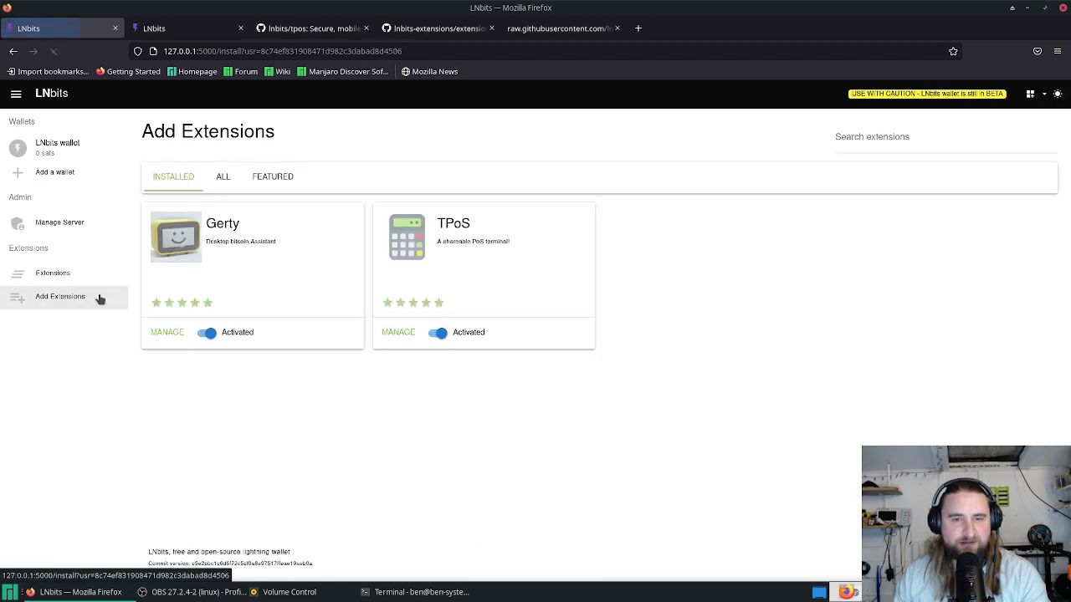
pyautogui.click(227, 176)
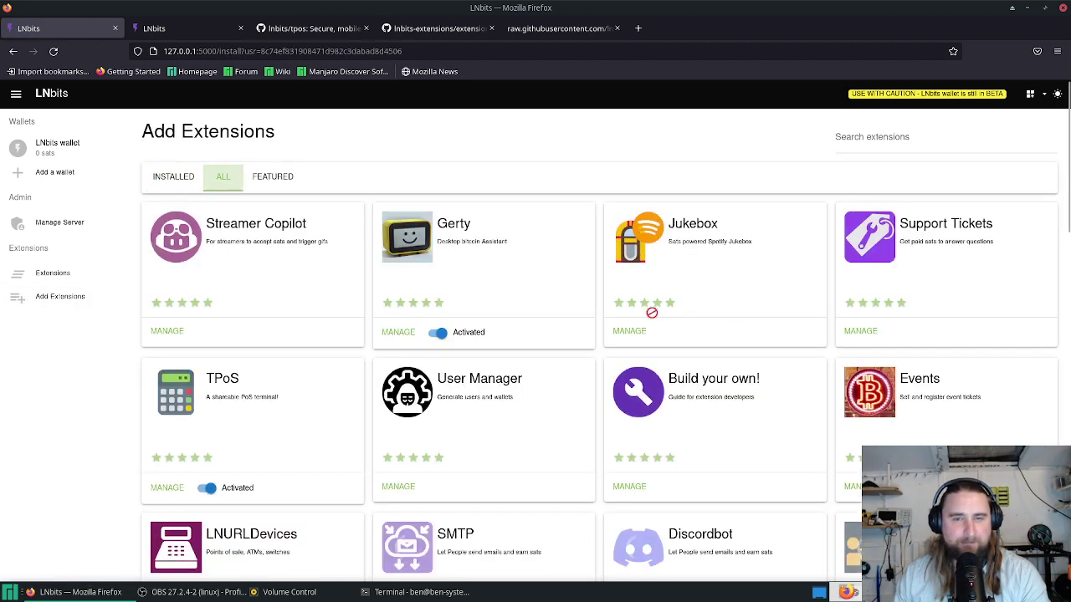
pyautogui.scroll(-10, 653, 314)
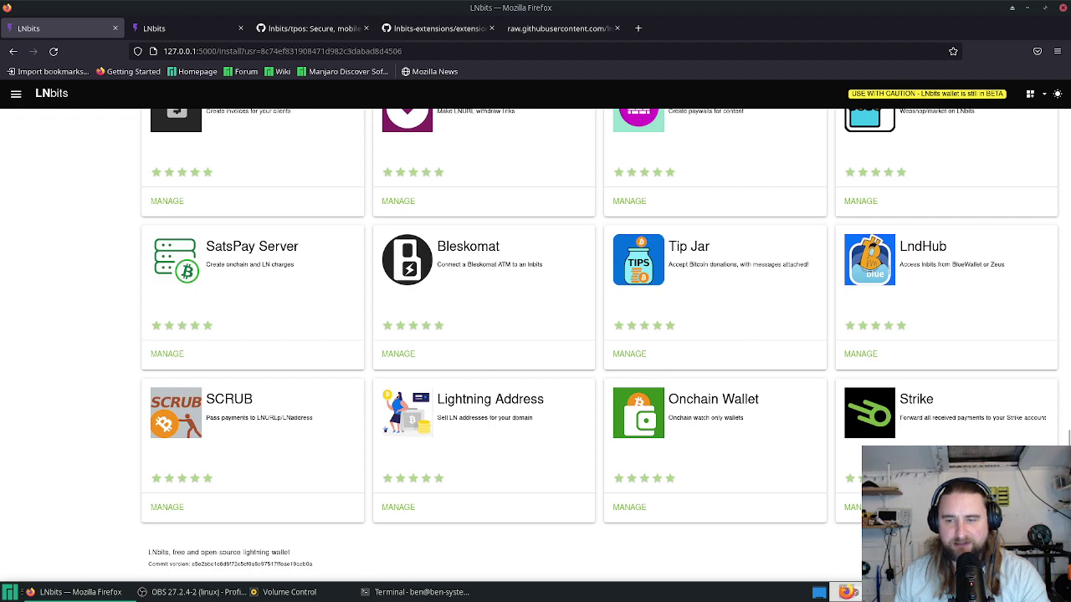
pyautogui.click(853, 507)
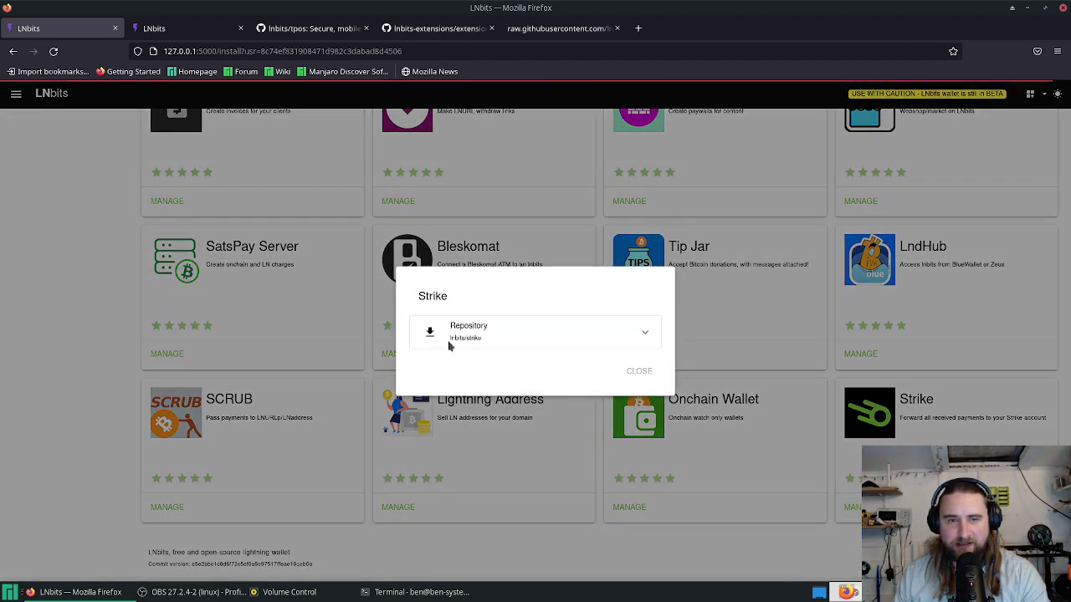
pyautogui.click(460, 344)
pyautogui.click(463, 351)
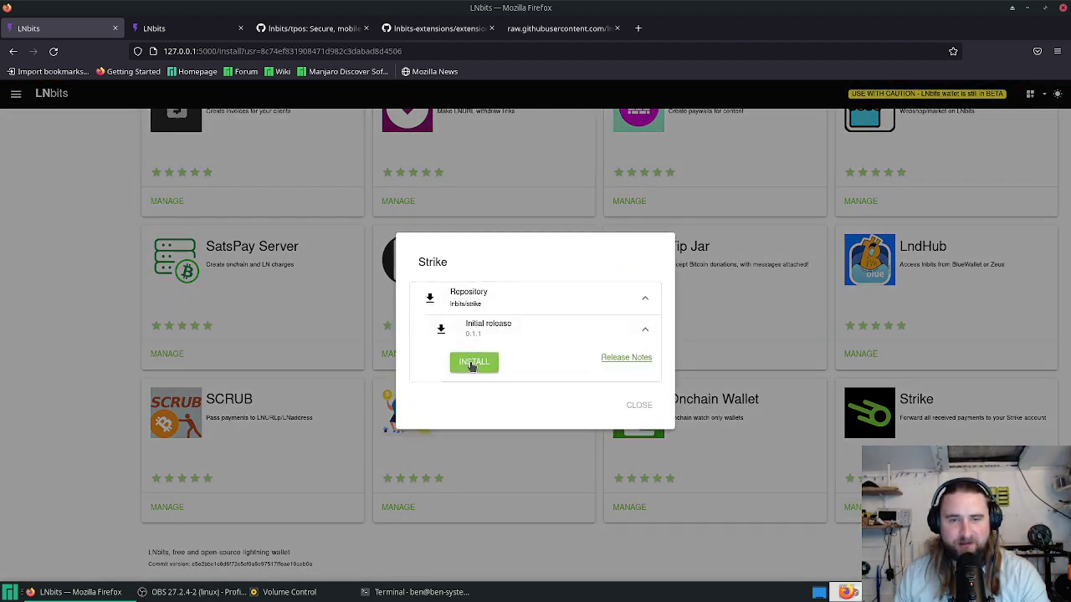
pyautogui.click(471, 364)
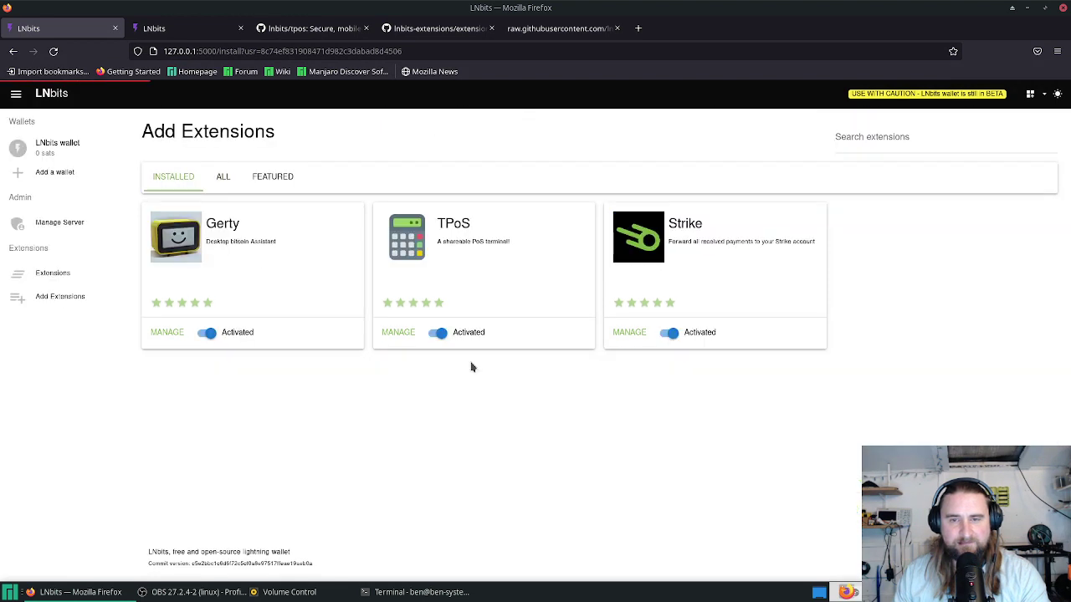
# - View the release notes of the installed Strike extension, open its GitHub repository, and return to LNbits to close the extension's details
pyautogui.click(638, 332)
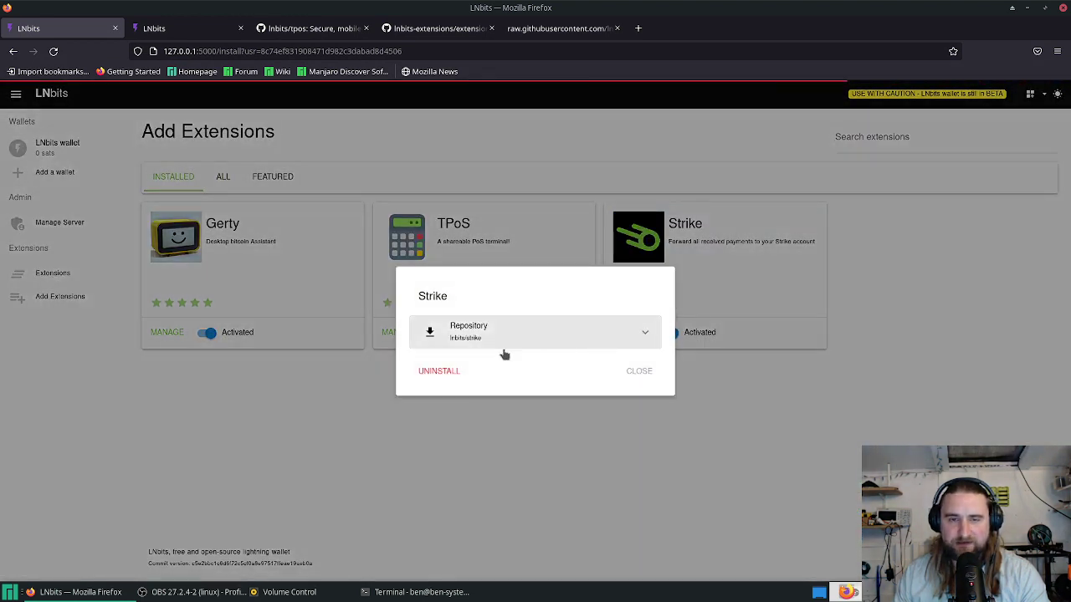
pyautogui.click(484, 337)
pyautogui.click(486, 343)
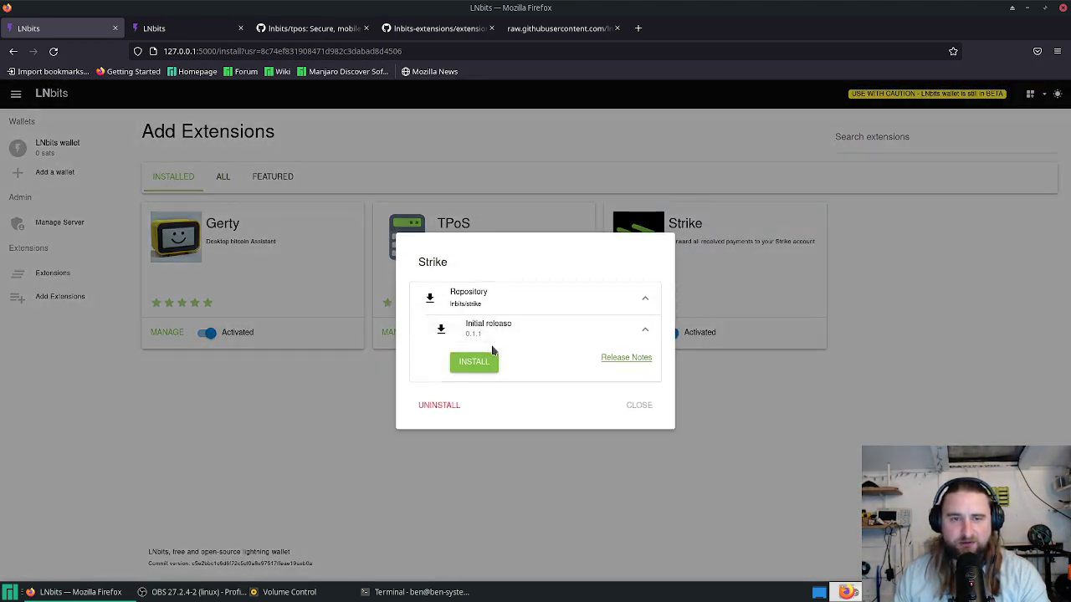
pyautogui.click(625, 357)
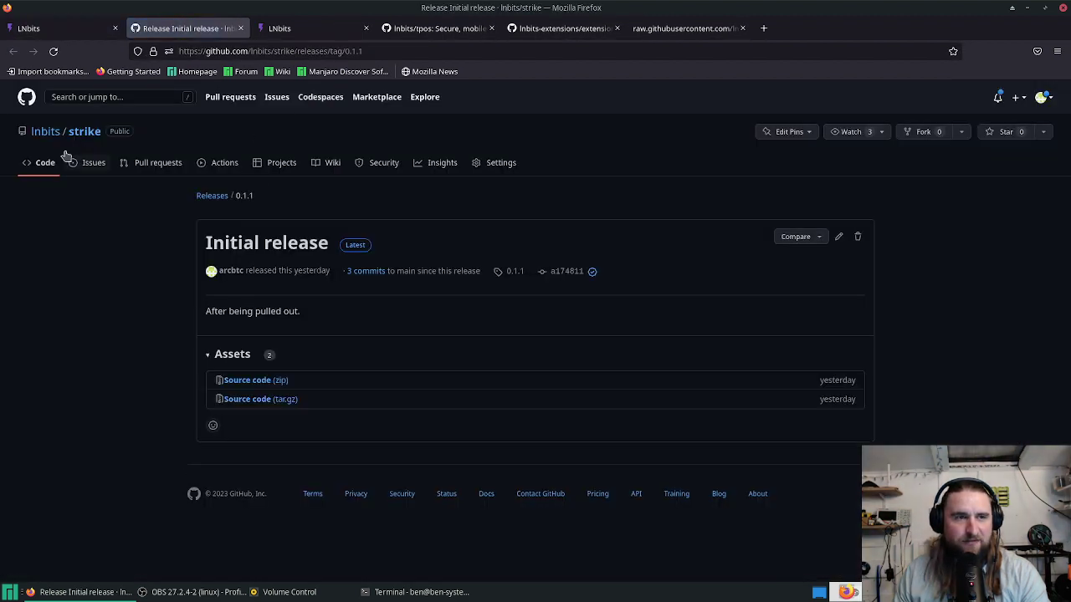
pyautogui.click(74, 135)
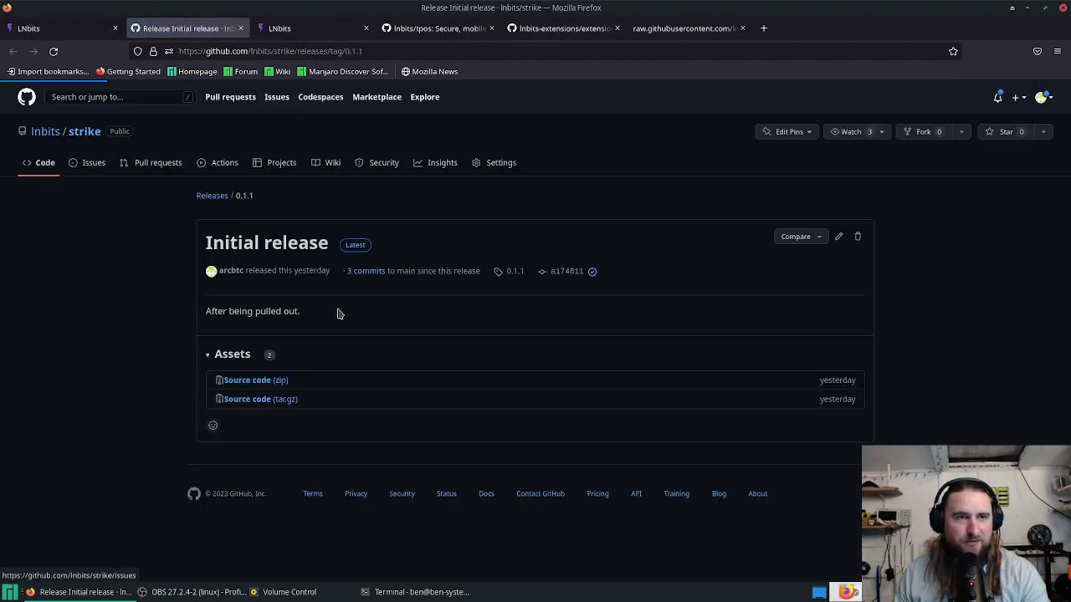
pyautogui.click(94, 27)
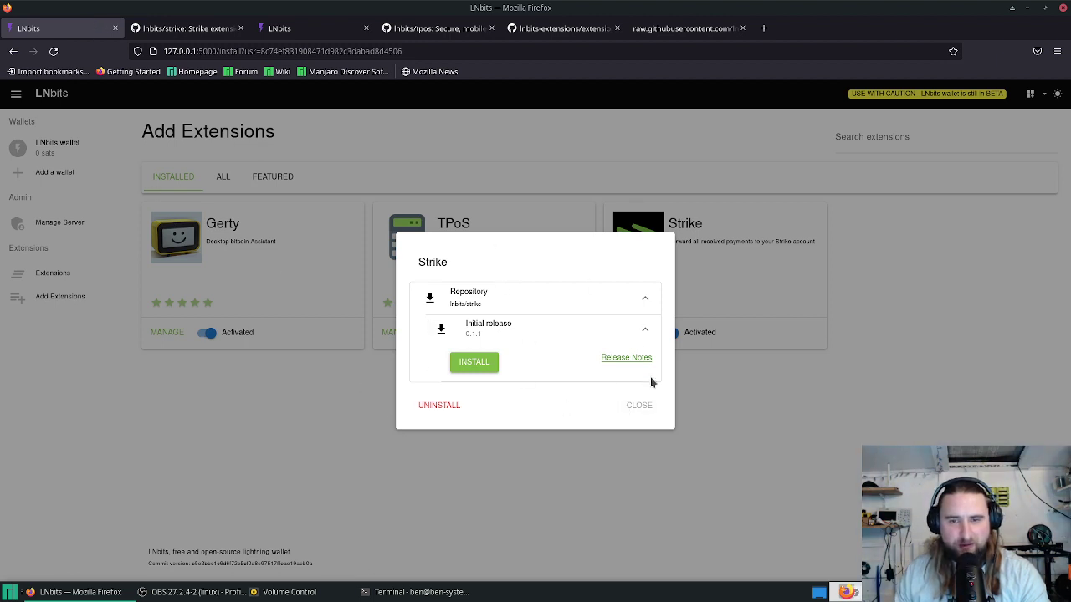
pyautogui.click(640, 405)
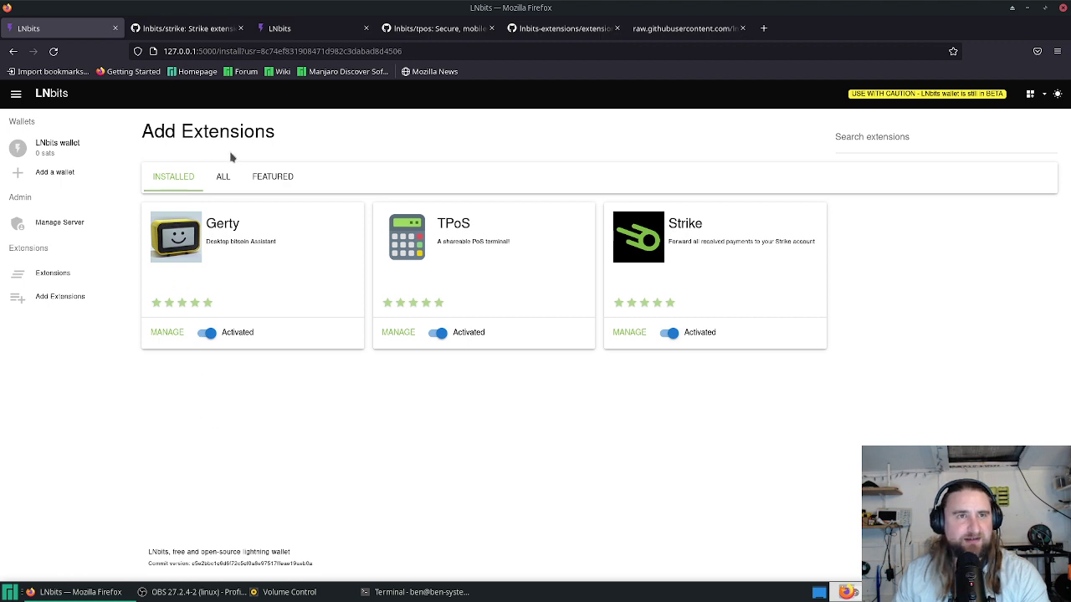
# - Enable and view the Strike extension in the non-admin dsgwsd wallet account, and return to that account's extensions list
pyautogui.click(278, 29)
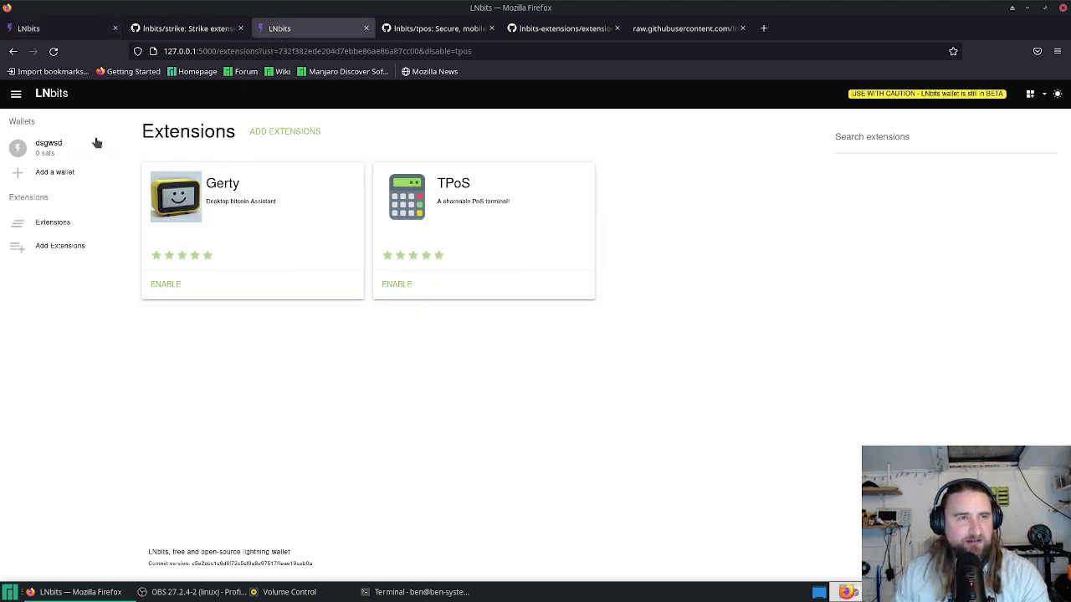
pyautogui.press('F5')
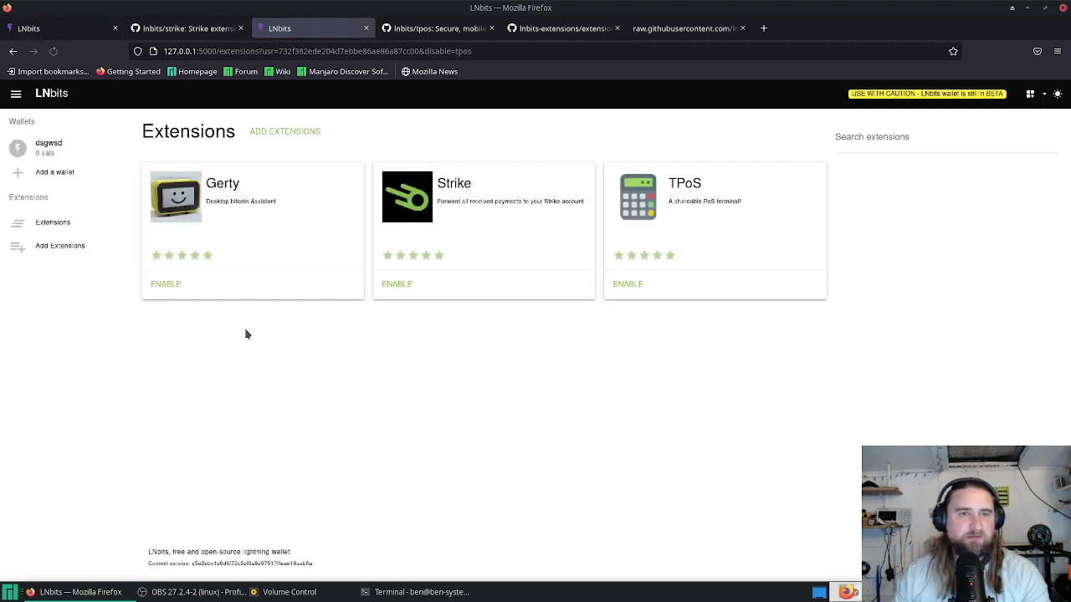
pyautogui.click(388, 285)
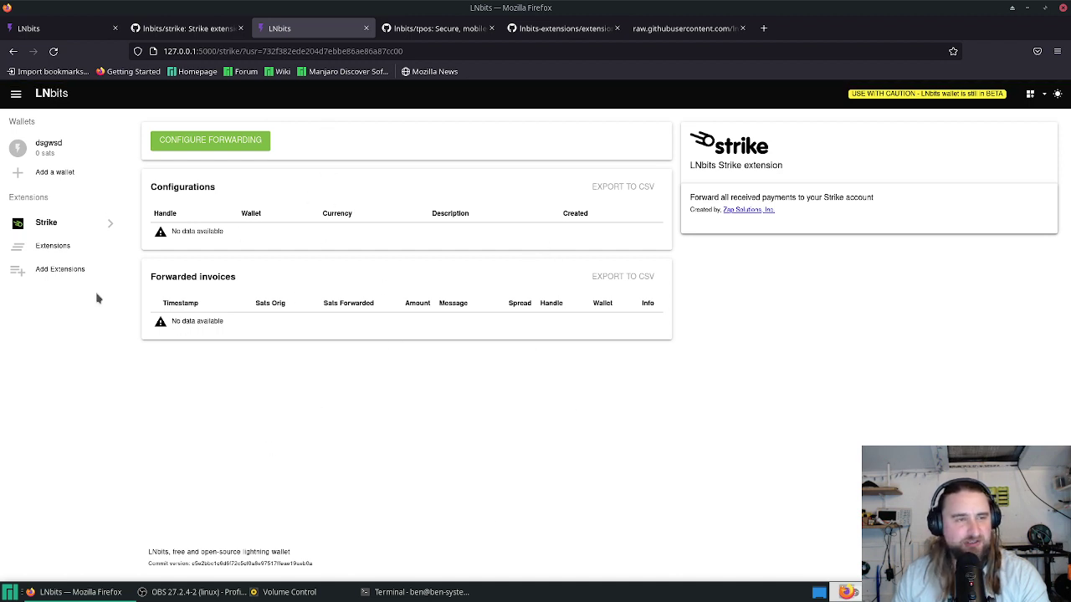
pyautogui.click(53, 246)
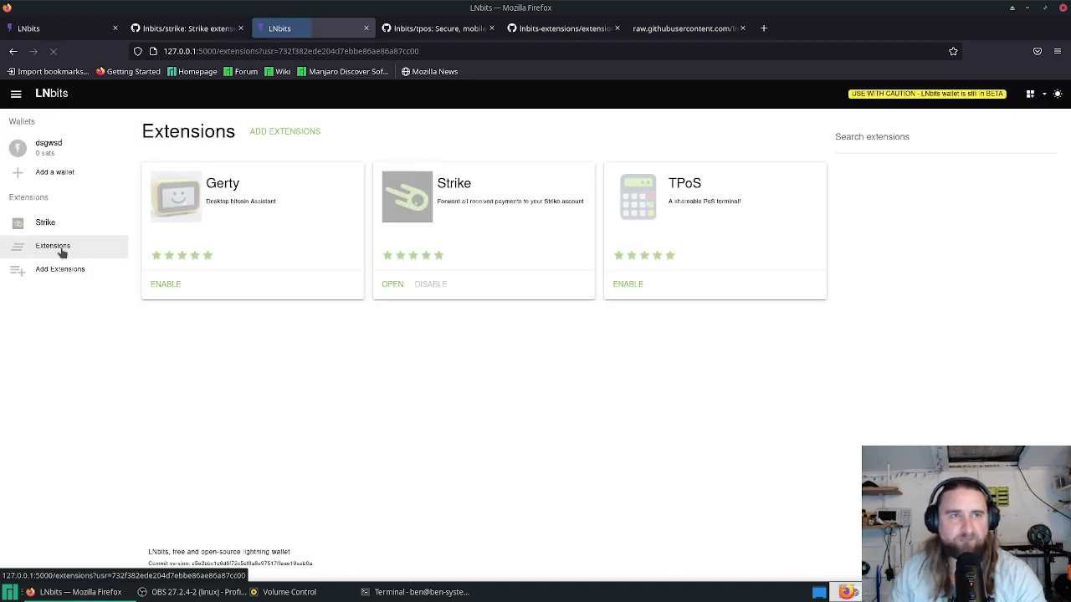
# - Review the admin account's LNbits wallet and enableable extensions, and list all extensions available for installation
pyautogui.click(79, 29)
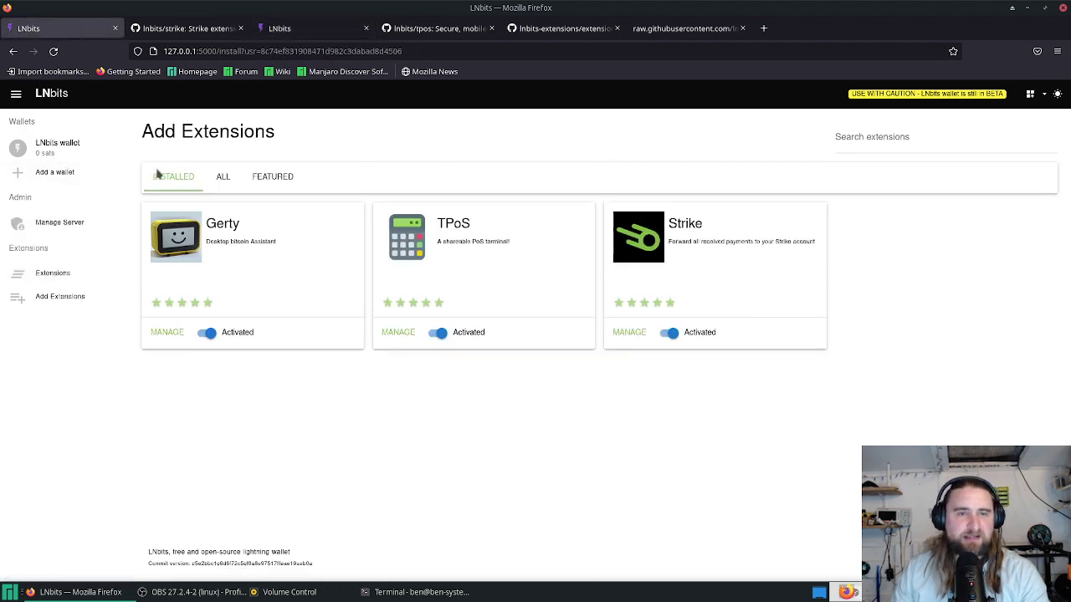
pyautogui.click(63, 147)
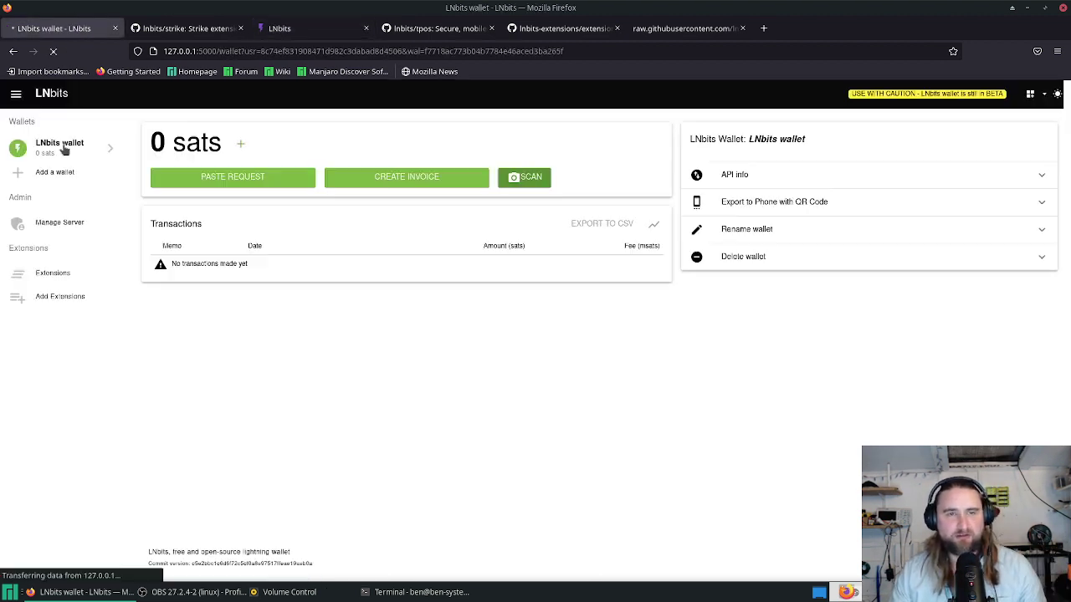
pyautogui.click(68, 275)
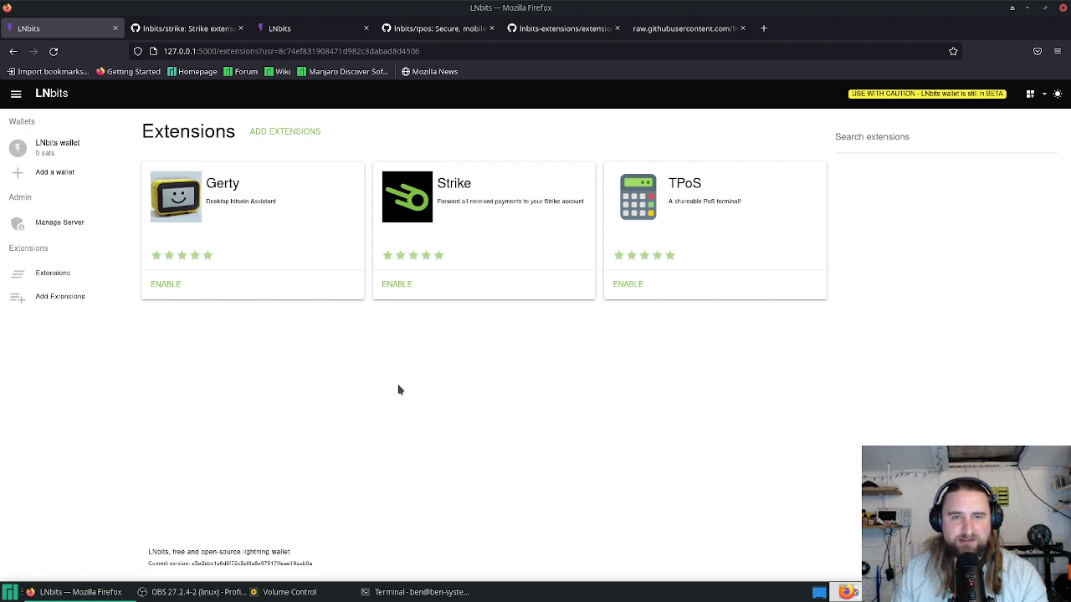
pyautogui.click(55, 274)
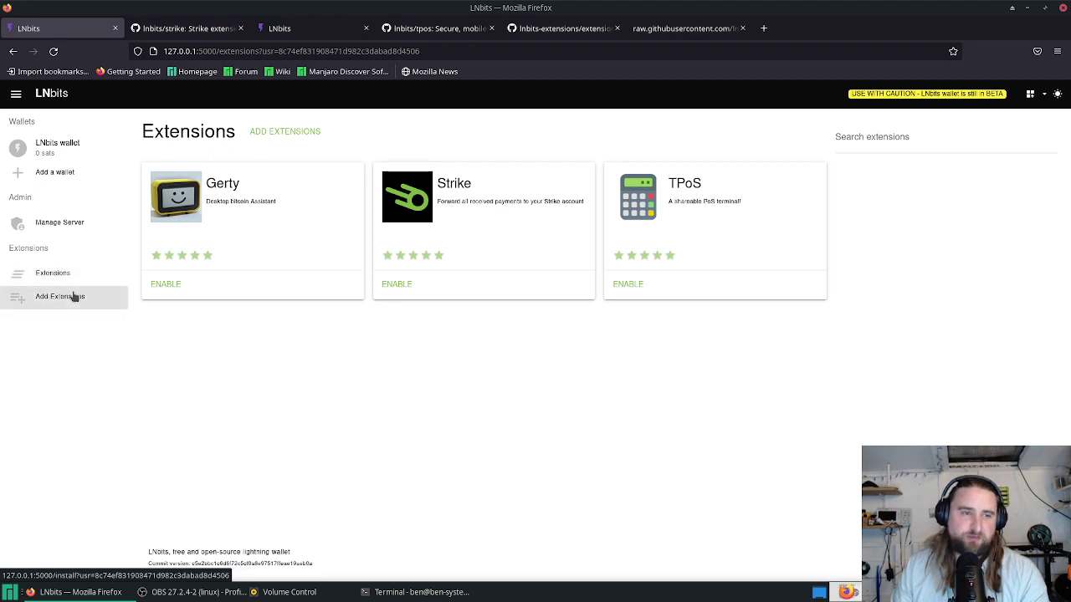
pyautogui.click(73, 296)
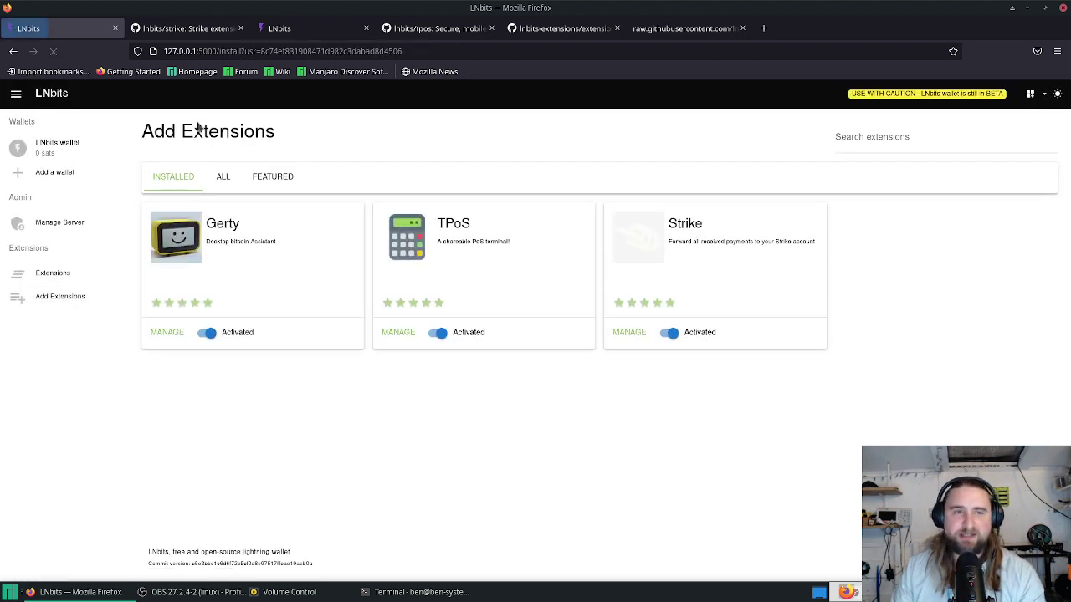
pyautogui.click(223, 177)
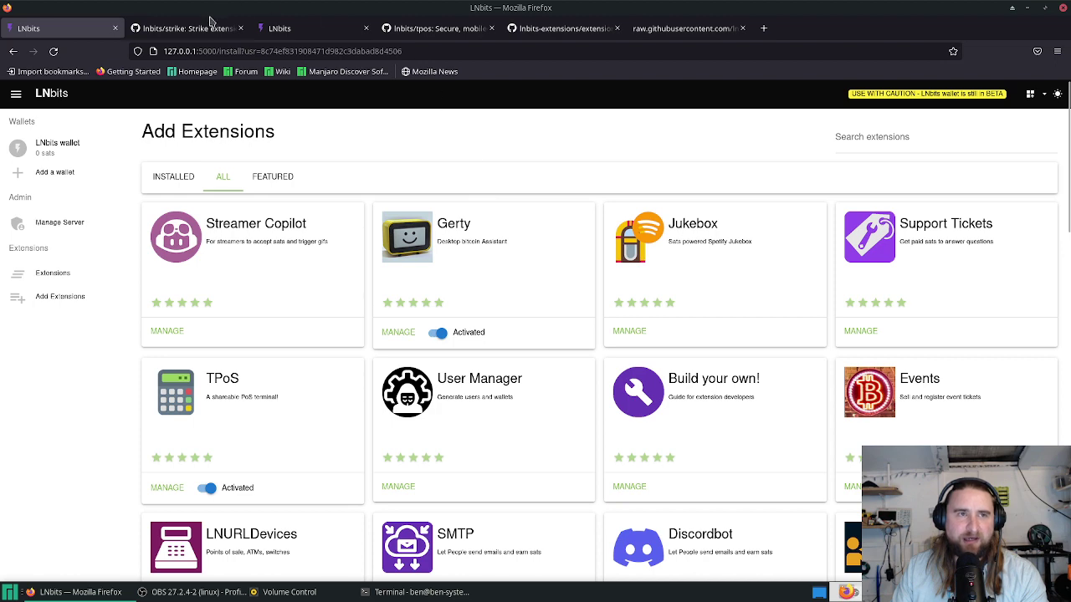
# - Open the lnbits-extensions repository on GitHub and read its README on submitting extensions, manifest formats and sha256 checksums
pyautogui.click(592, 36)
pyautogui.scroll(5, 530, 369)
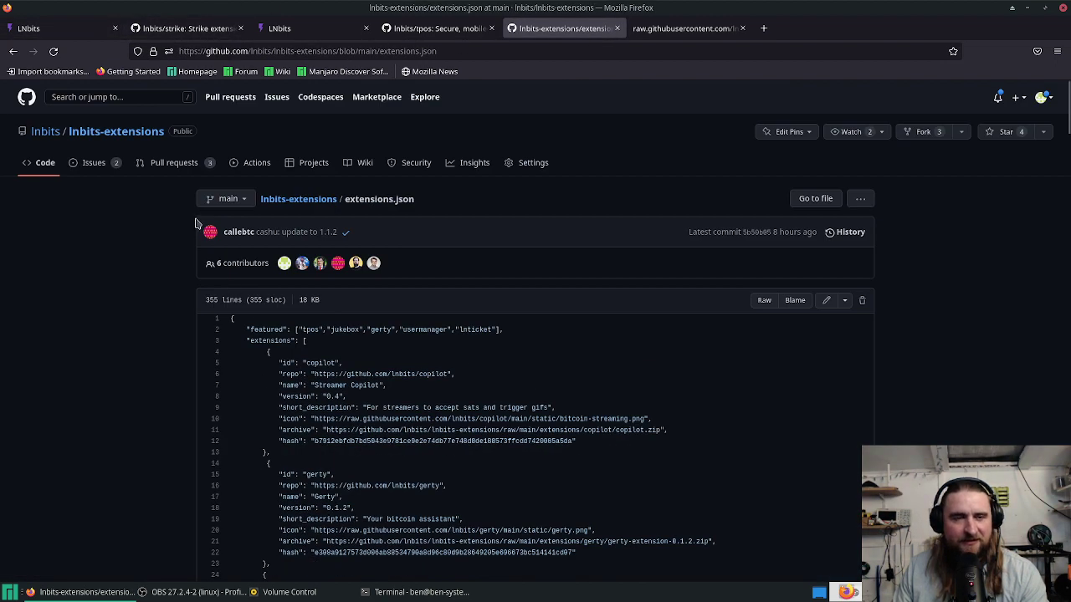
pyautogui.click(293, 202)
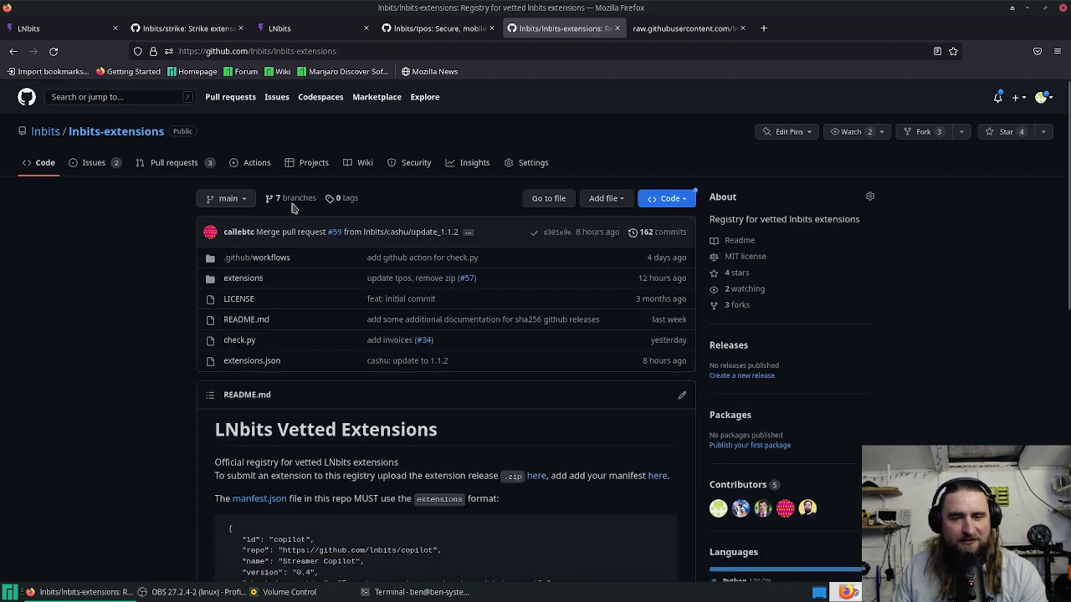
pyautogui.scroll(-10, 162, 410)
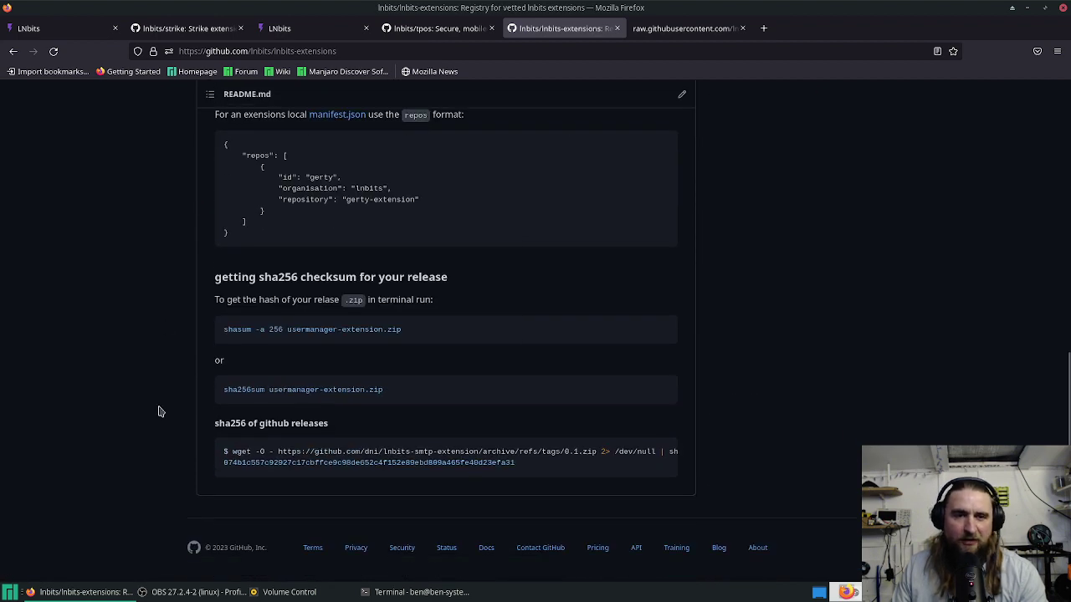
pyautogui.scroll(10, 161, 411)
pyautogui.scroll(-2, 159, 409)
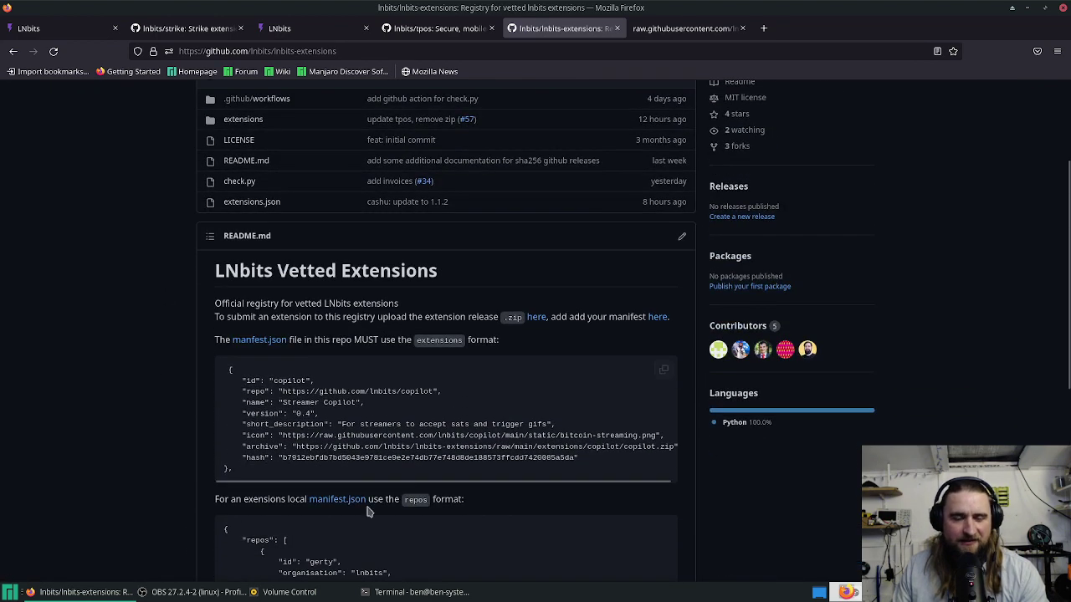
pyautogui.scroll(-3, 382, 428)
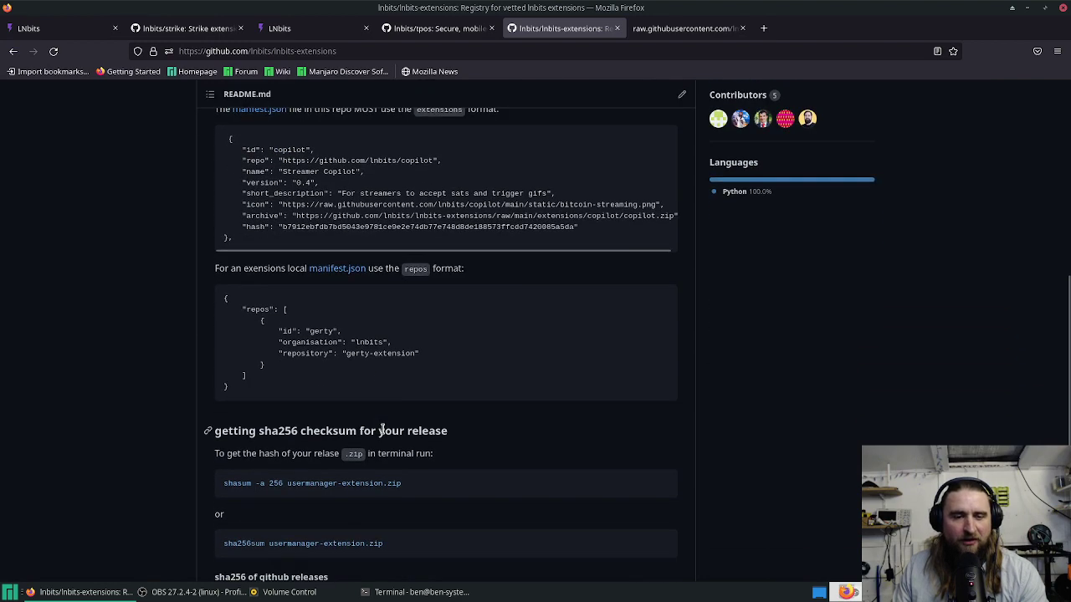
pyautogui.scroll(5, 383, 430)
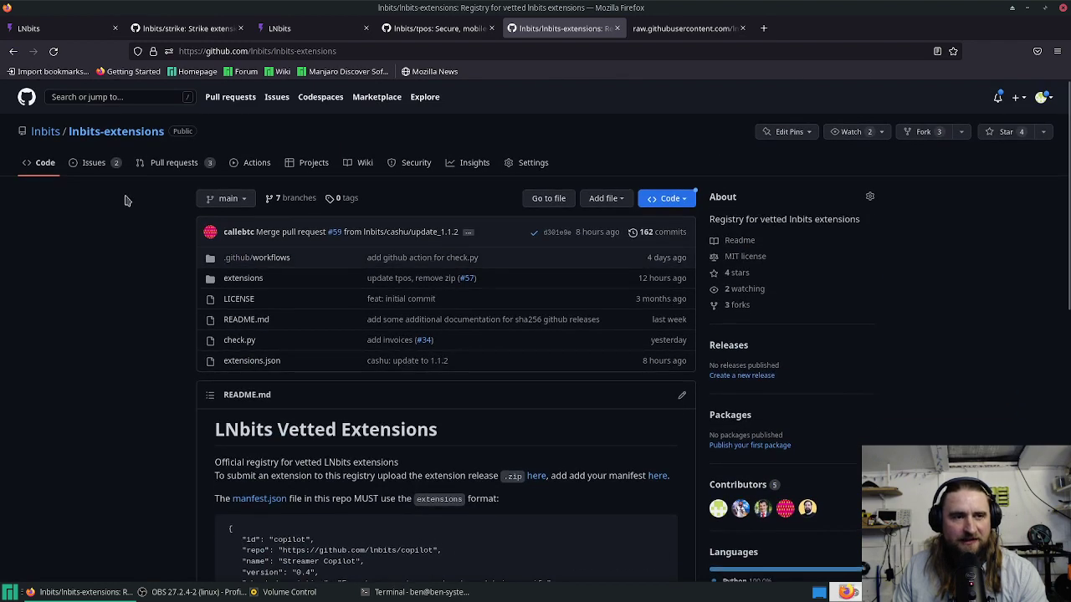